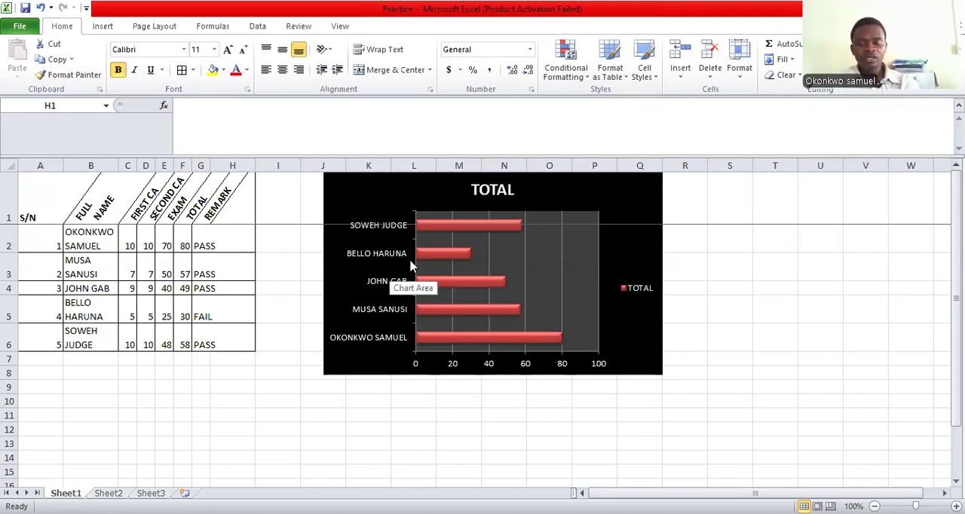
Open Sheet3 and examine its row layout by selecting rows 4, 3, 2 and 1 one after another
mouse_move(436, 263)
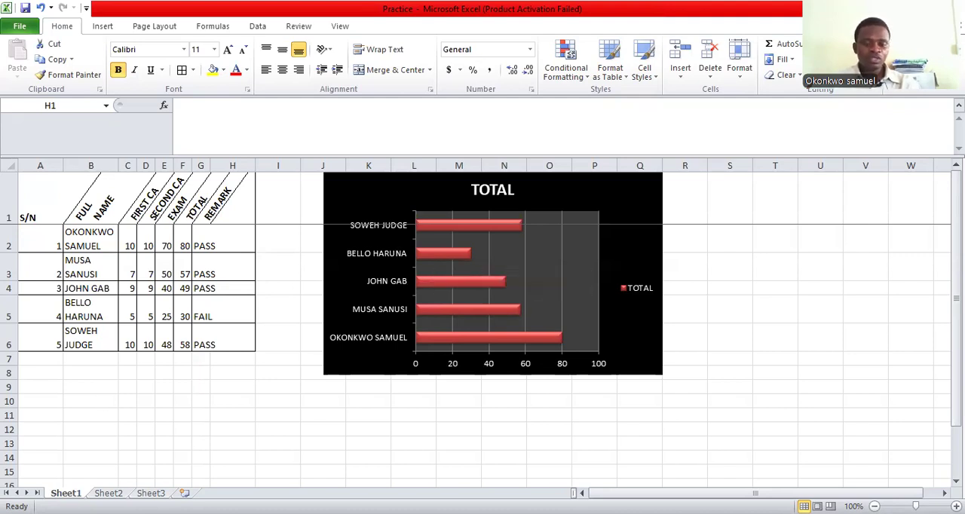
left_click(151, 493)
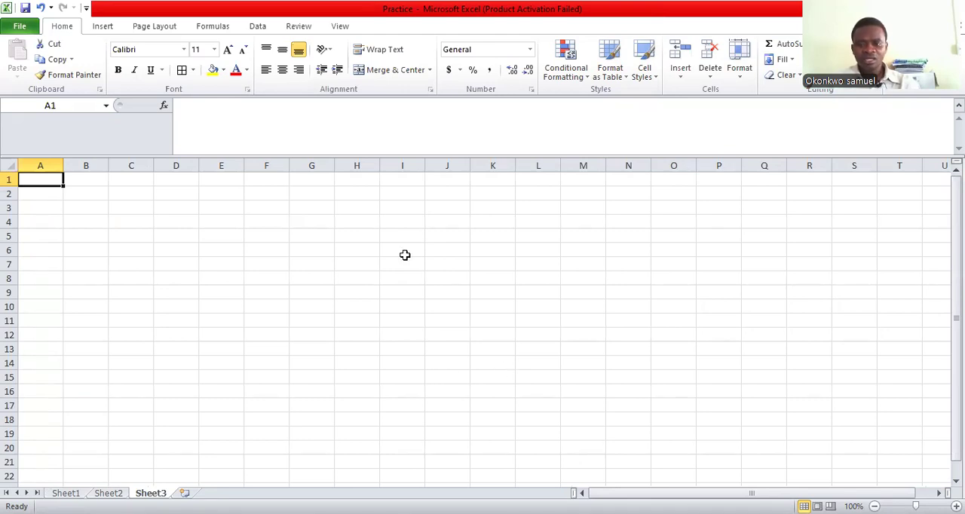
left_click(310, 236)
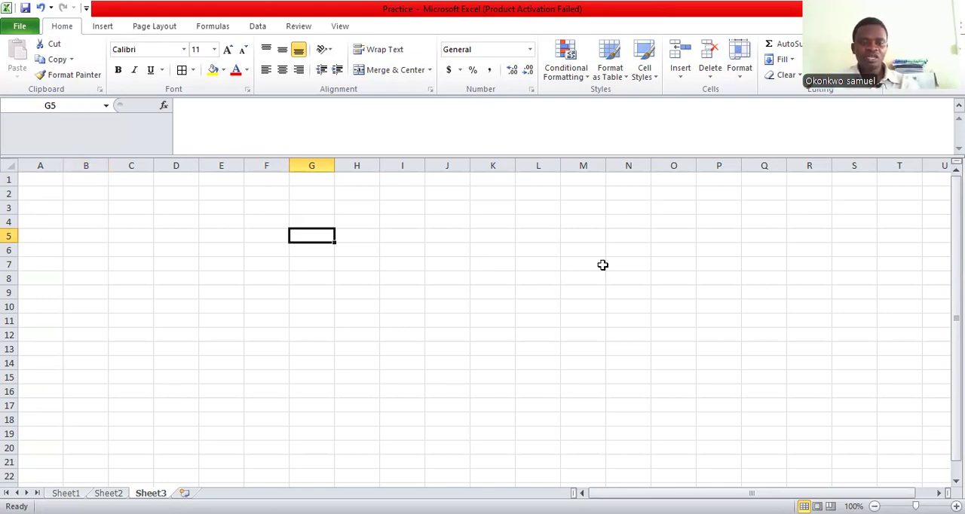
left_click(10, 222)
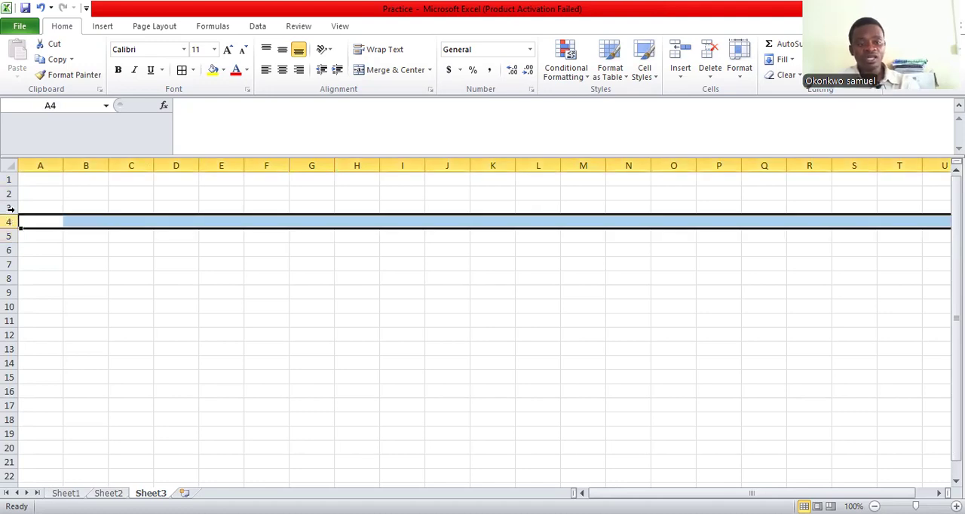
left_click(10, 208)
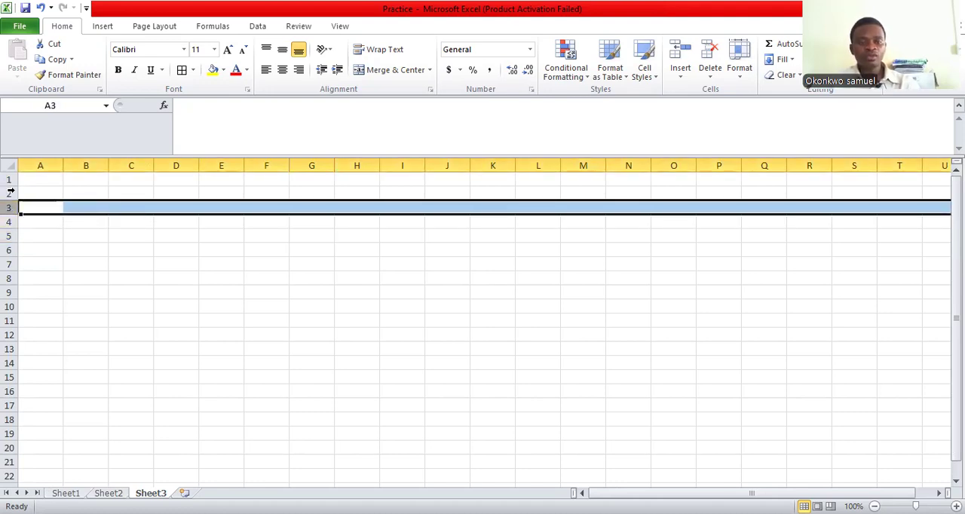
left_click(10, 194)
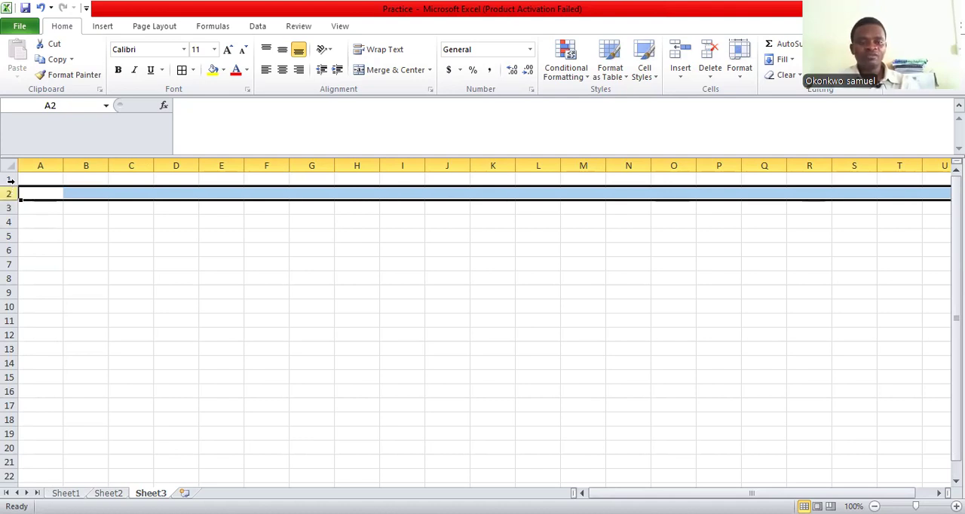
left_click(7, 180)
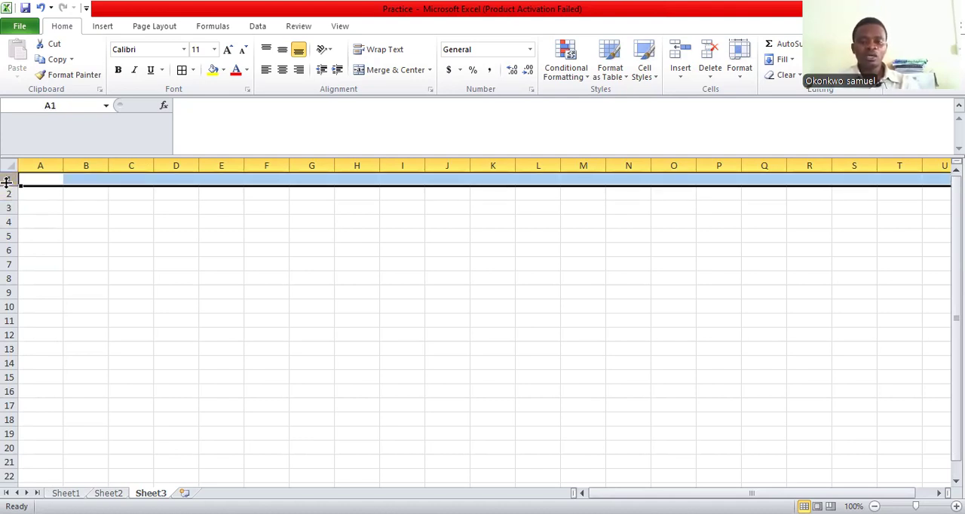
Go through individual cells along row 1, from column A to column H
left_click(80, 220)
left_click(36, 178)
left_click(73, 182)
left_click(162, 182)
left_click(231, 188)
left_click(281, 184)
left_click(320, 181)
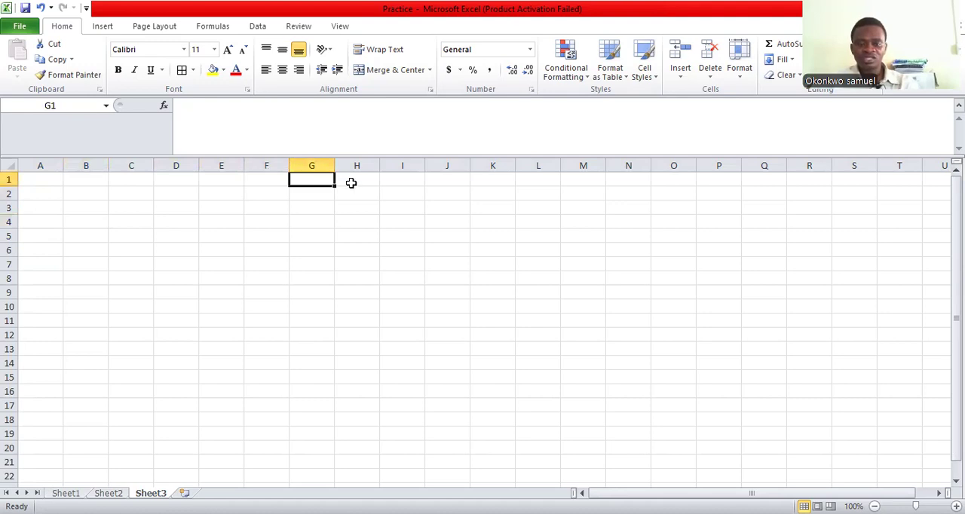
Examine column F by selecting the whole column and going through individual cells down it
left_click(280, 166)
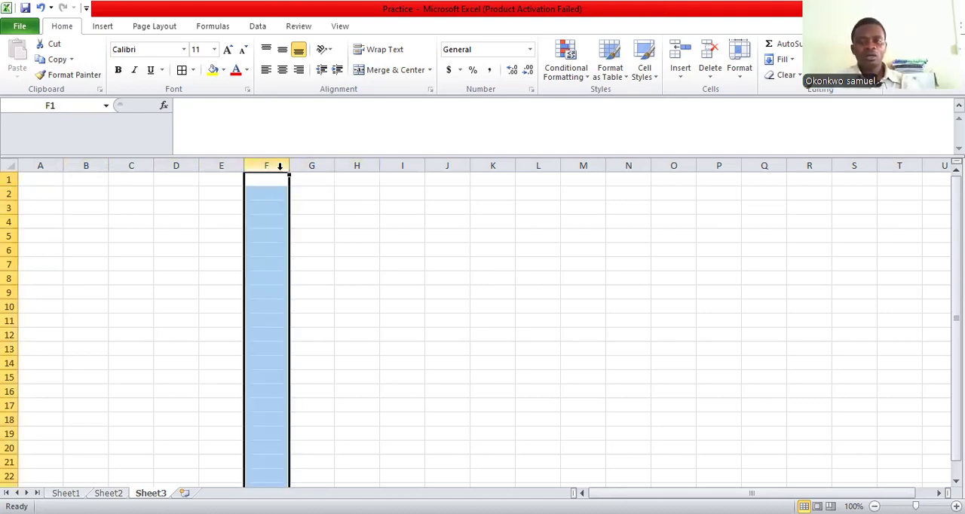
left_click(298, 205)
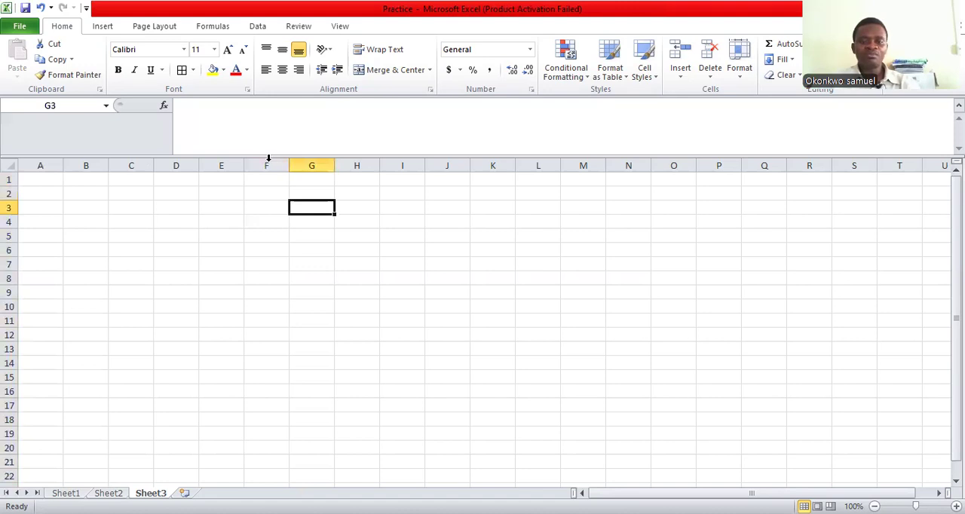
left_click(261, 178)
left_click(267, 197)
left_click(275, 248)
left_click(266, 378)
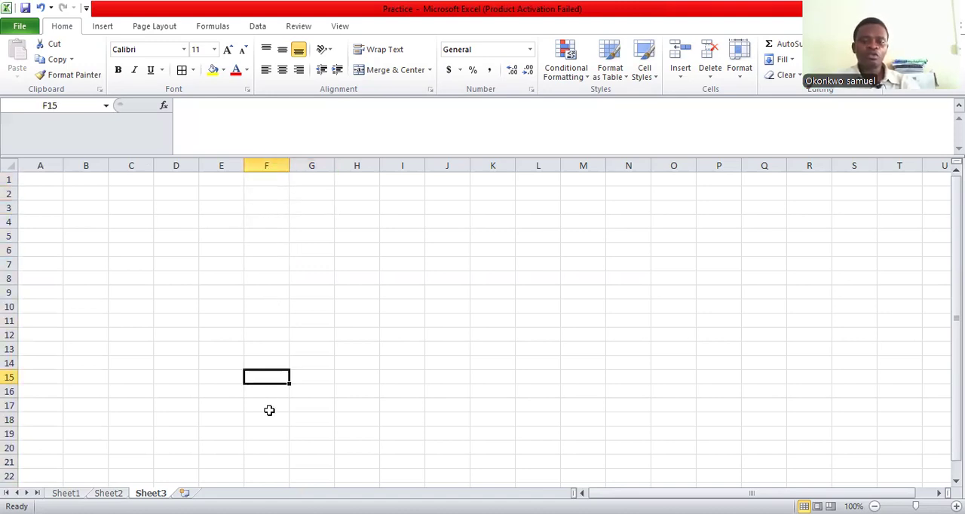
key("Down")
key("Down")
key("Down")
key("Down")
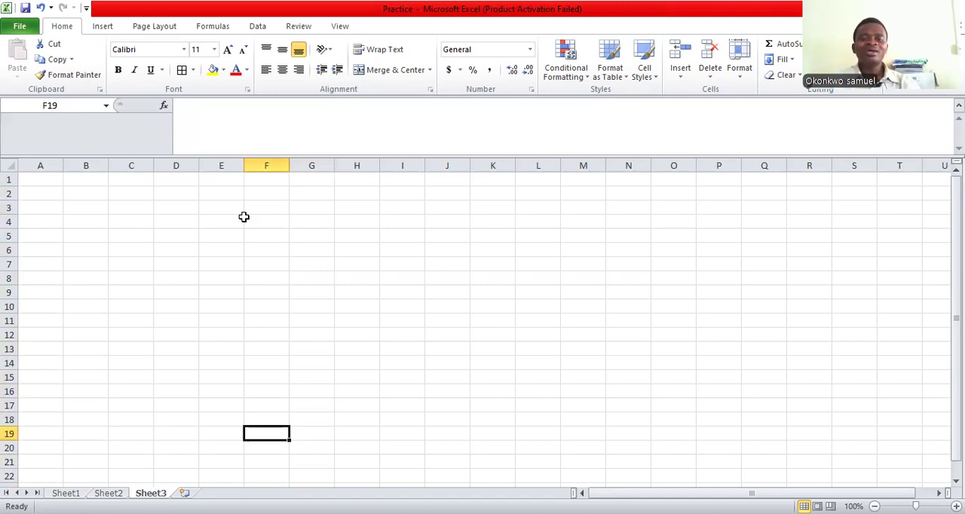
left_click(272, 221)
left_click(274, 247)
key("Right")
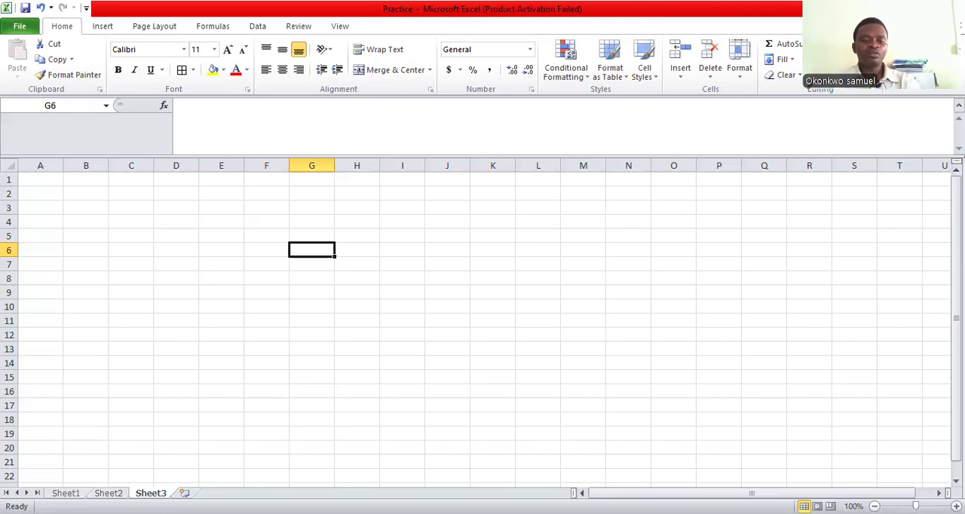
Look at the results table on Sheet1 and return to Sheet3
left_click(65, 493)
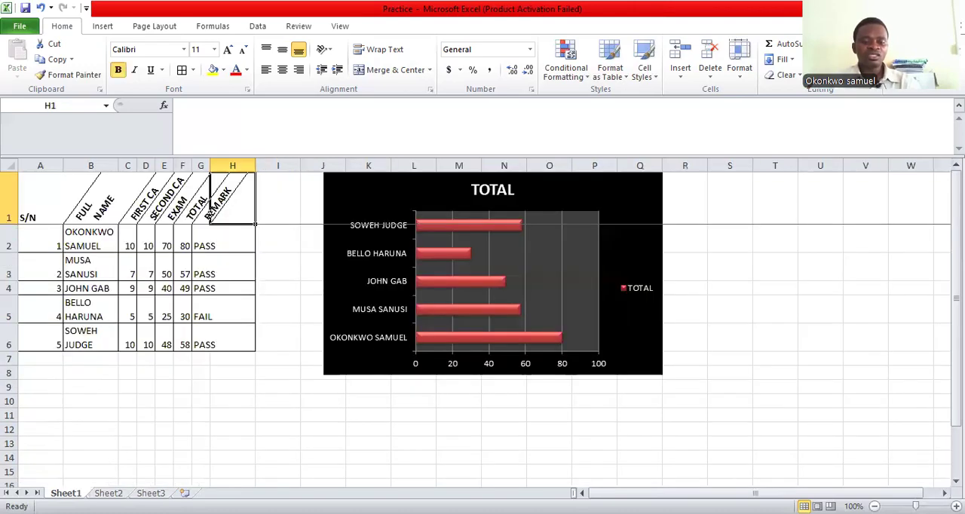
left_click(151, 493)
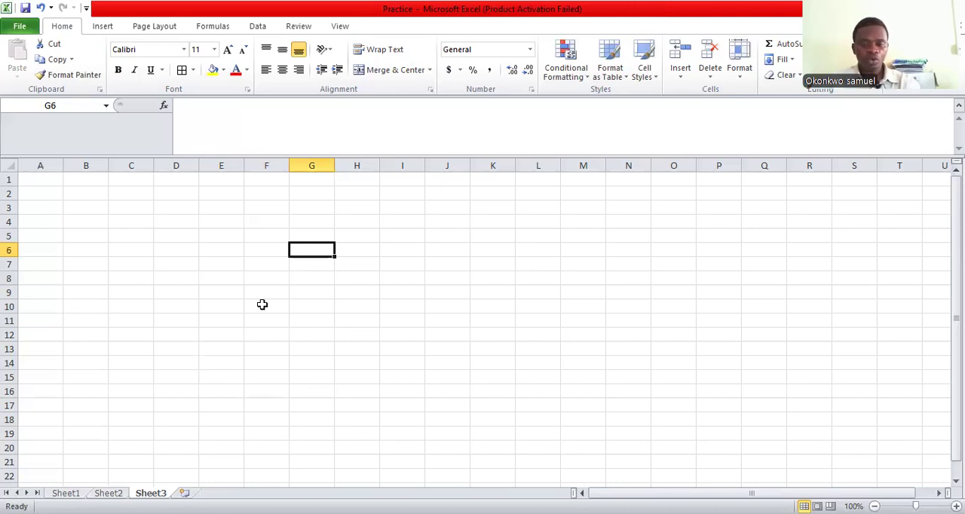
Demonstrate cell ranges by selecting B3:I3, a run of cells down column B from B3, and B4:I5
left_click(82, 209)
left_click_drag(83, 208, 384, 207)
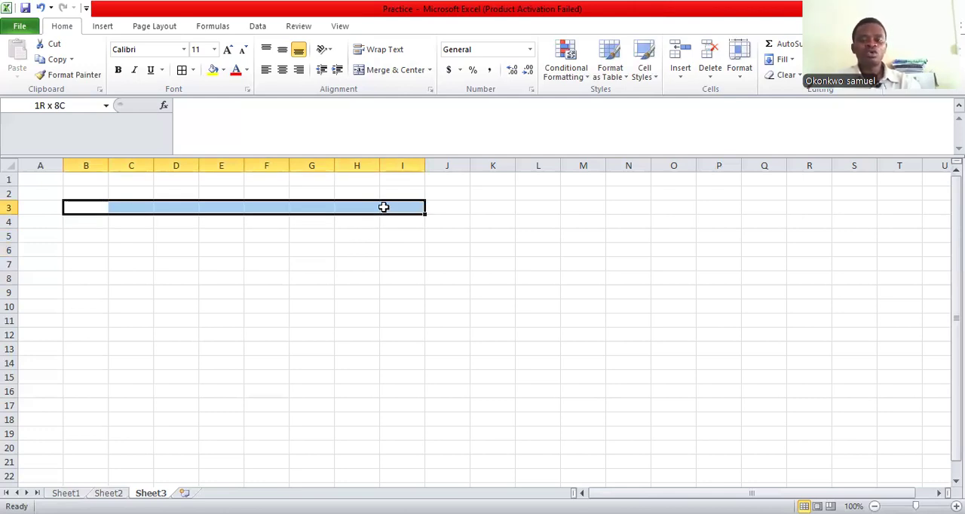
left_click(371, 239)
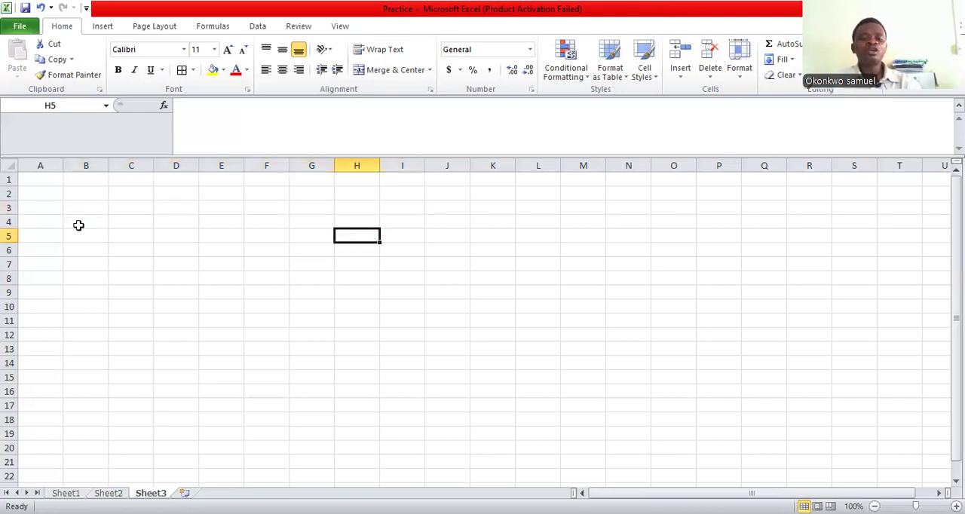
left_click_drag(93, 207, 91, 411)
left_click(177, 363)
left_click_drag(73, 222, 421, 240)
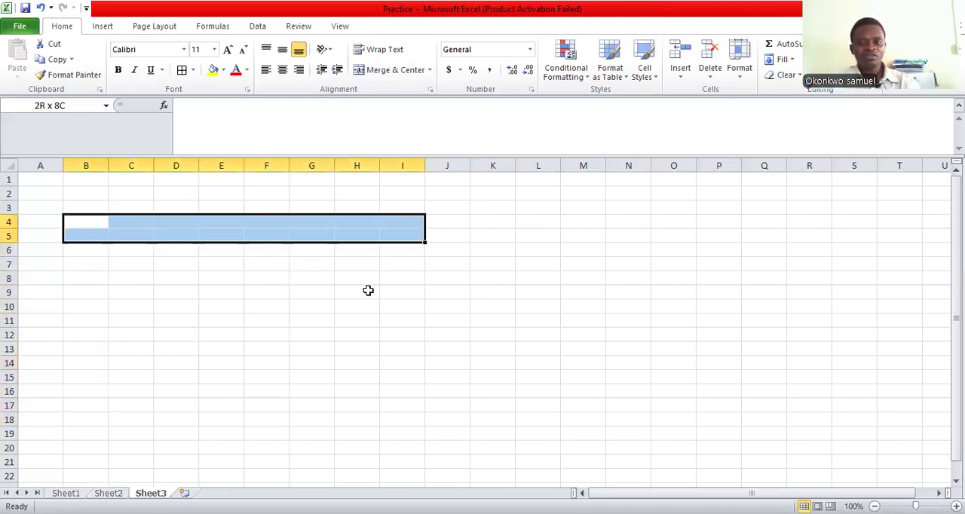
left_click(366, 292)
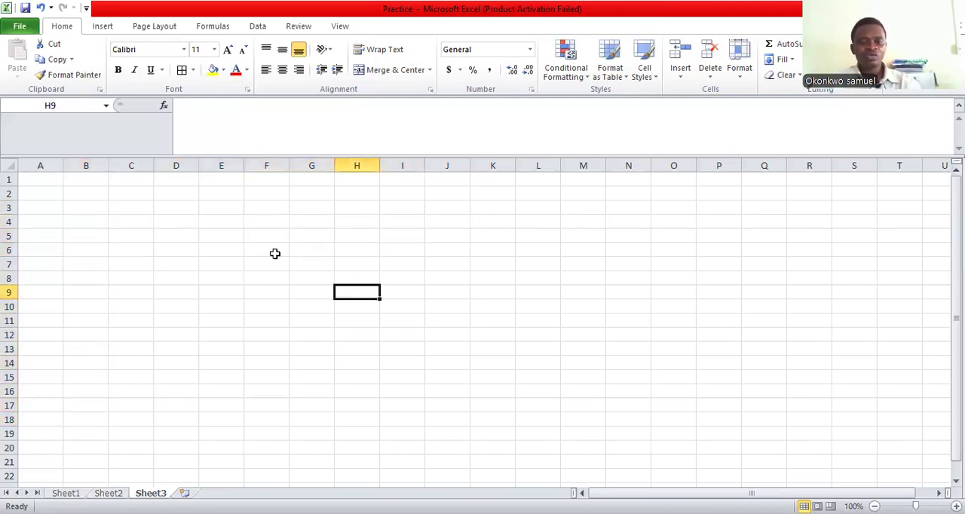
Enter 20 in cell B3 of Sheet3
left_click(101, 212)
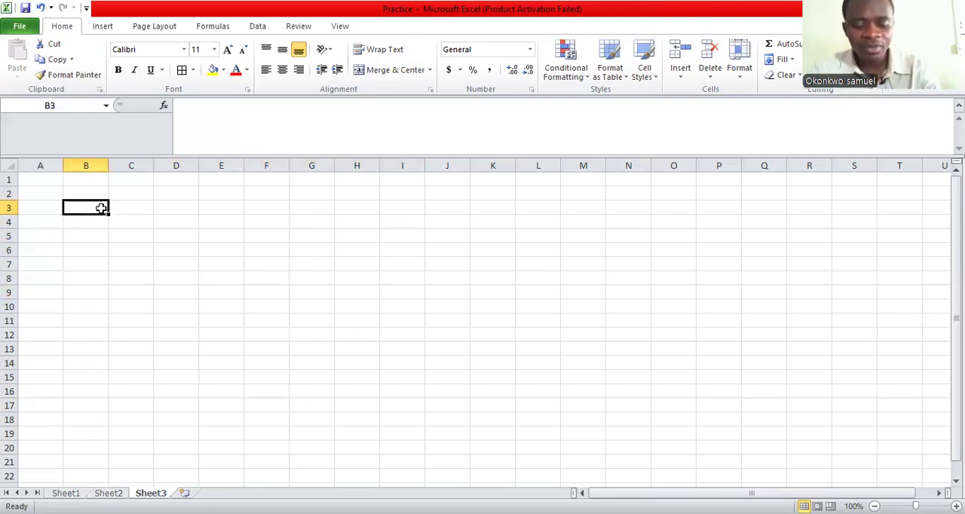
type("20")
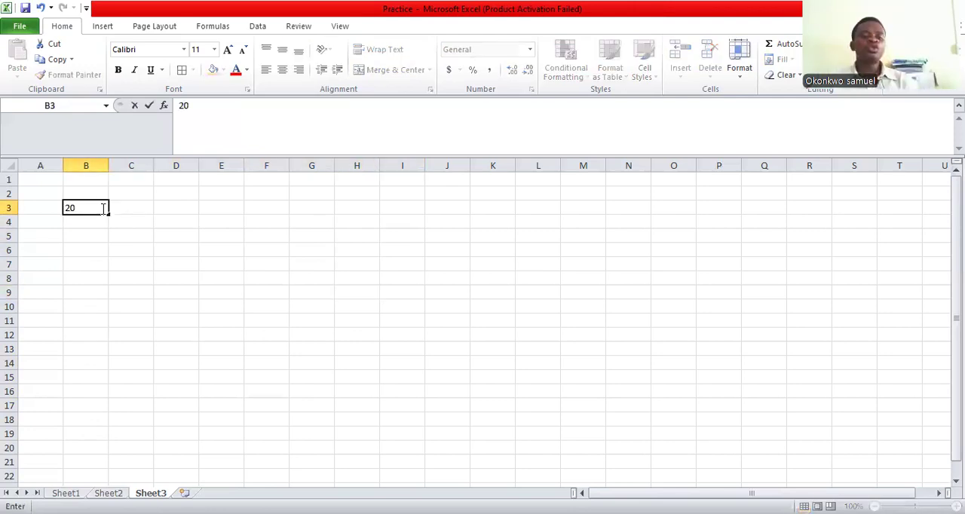
key("Return")
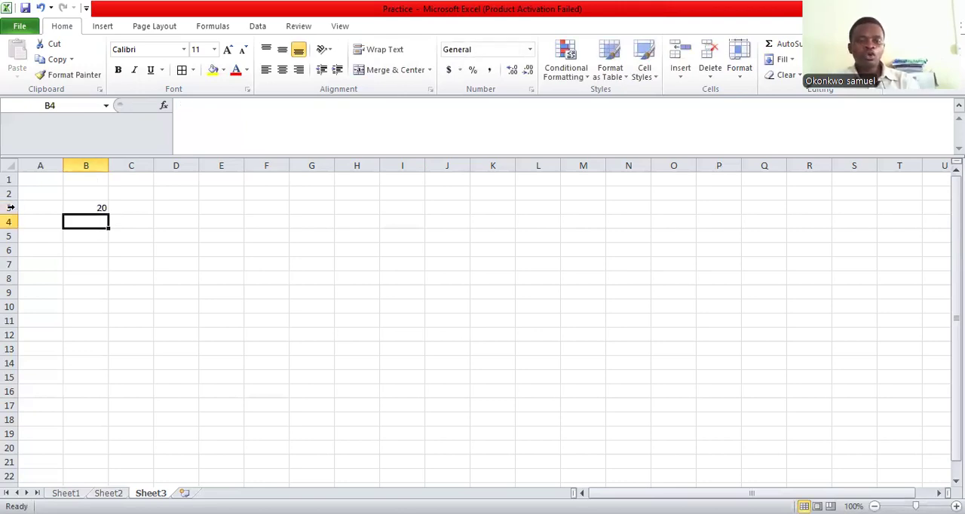
Compare the filled cell B3 with the surrounding empty cells by selecting them in turn, ending on B3
left_click(98, 207)
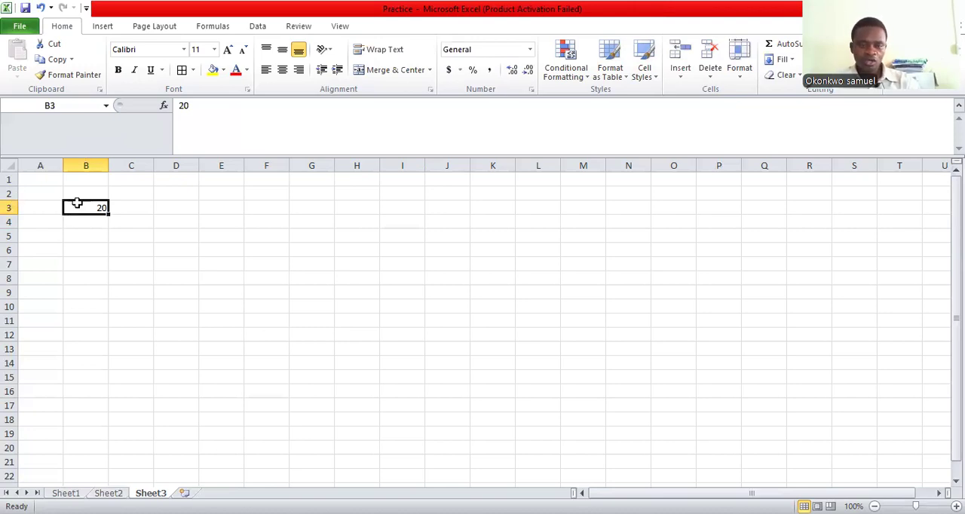
left_click(115, 218)
left_click(99, 212)
left_click(137, 232)
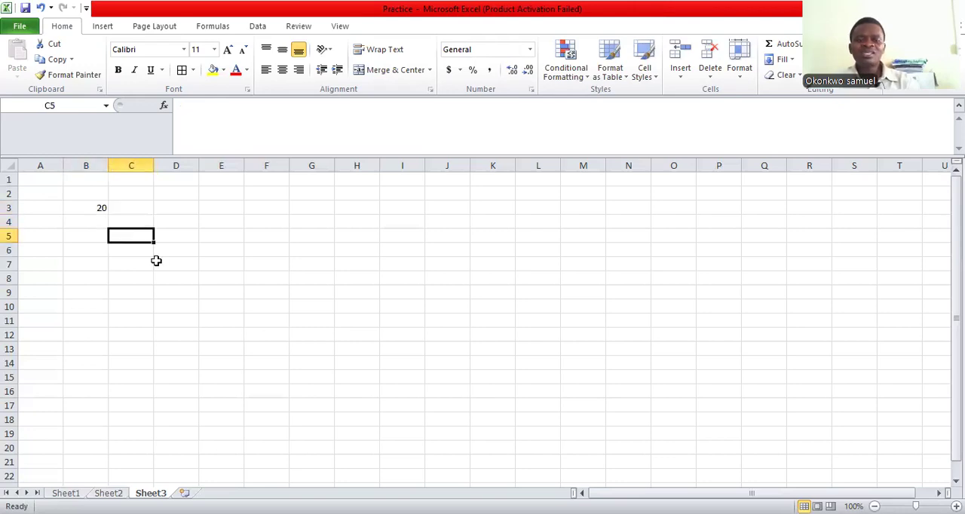
left_click(187, 209)
left_click(248, 209)
left_click(176, 263)
left_click(66, 251)
left_click(96, 310)
left_click(181, 212)
left_click(121, 235)
key("Up")
key("Up")
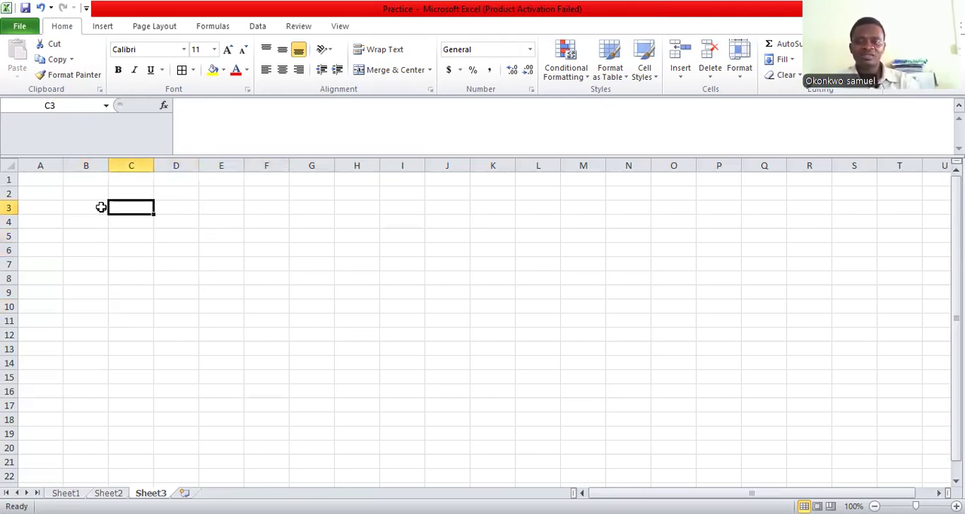
left_click(101, 207)
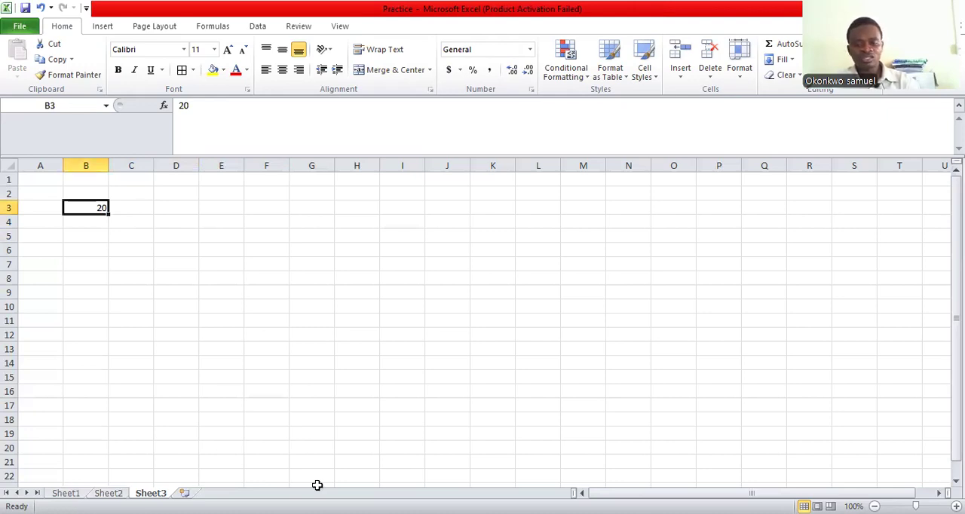
Examine the score table and the TOTAL bar chart on Sheet1
left_click(65, 493)
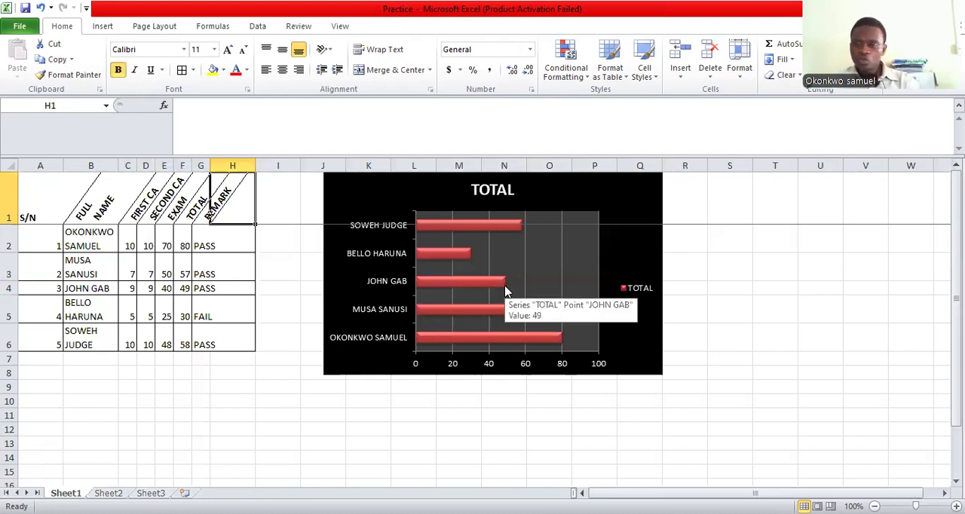
left_click(467, 271)
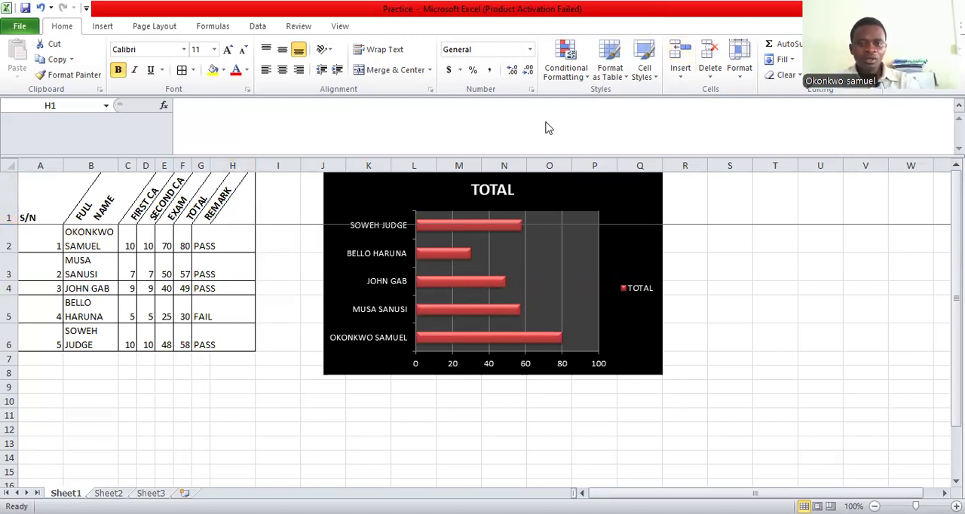
left_click(142, 205)
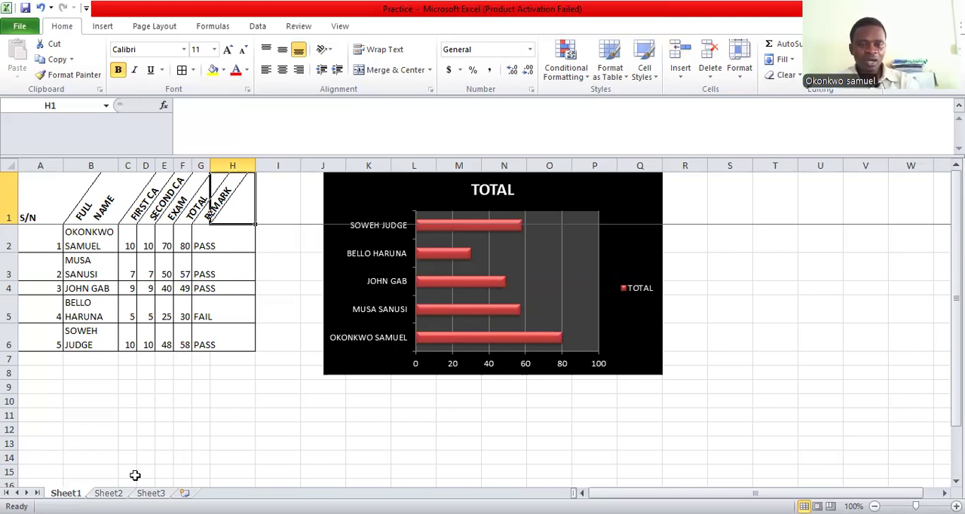
On Sheet2, fill the second student's row with 7 for first CA, 6 for second CA and 65 for exam
left_click(108, 493)
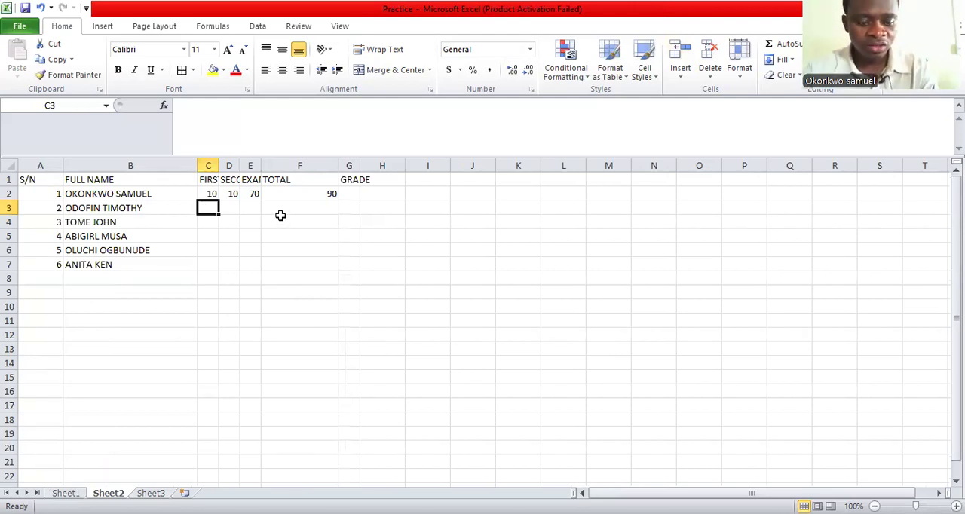
type("7")
key("Tab")
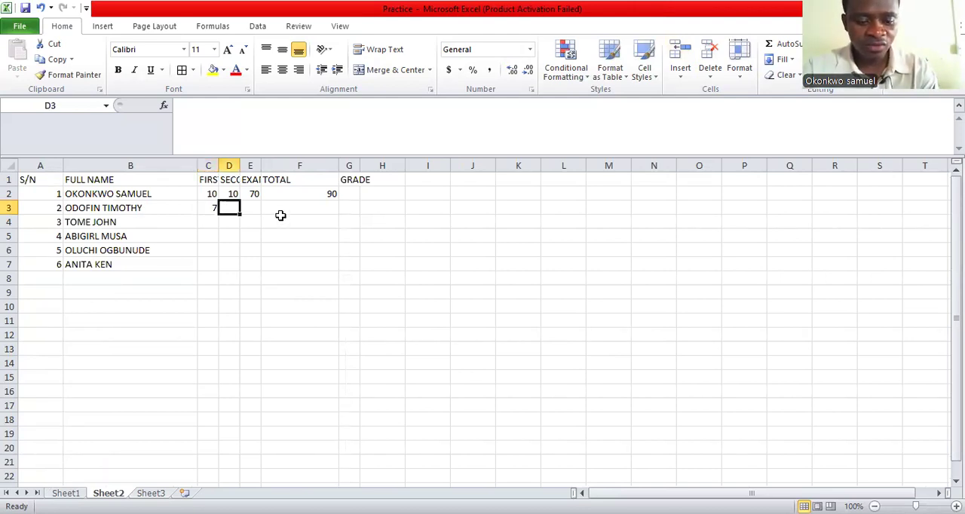
type("6")
key("Tab")
type("8")
key("BackSpace")
type("65")
key("Tab")
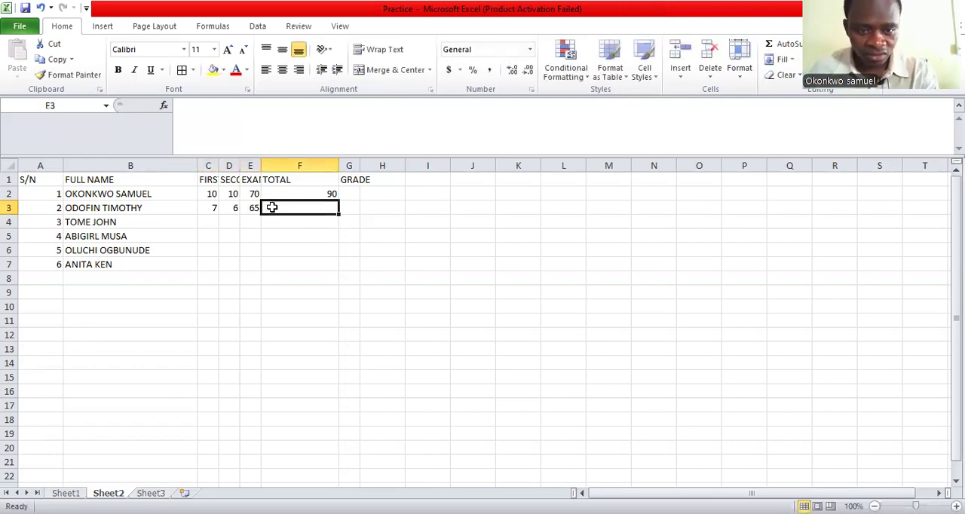
Clear the total in F2 and fill the third student's row with 5 for first CA, 3 for second CA and 28 for exam
left_click(312, 194)
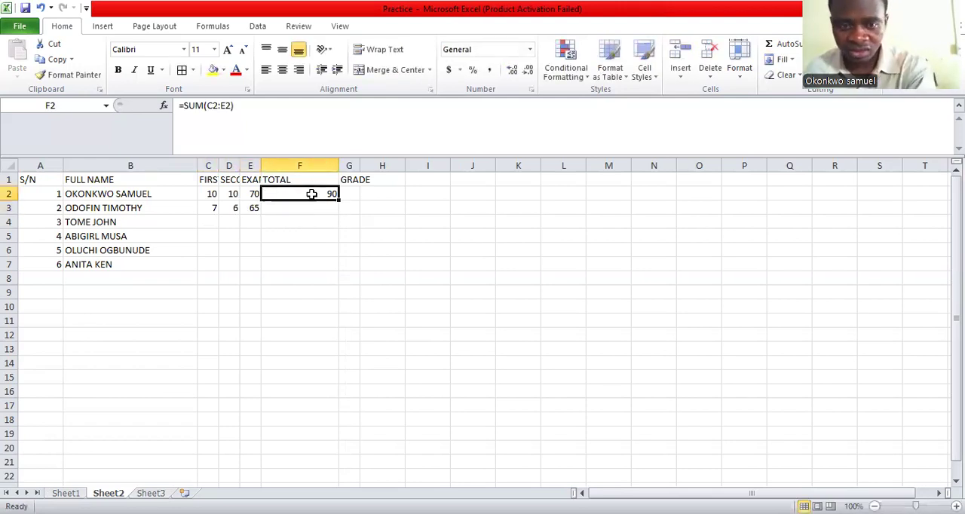
left_click(209, 220)
type("5")
key("Tab")
type("3")
key("Tab")
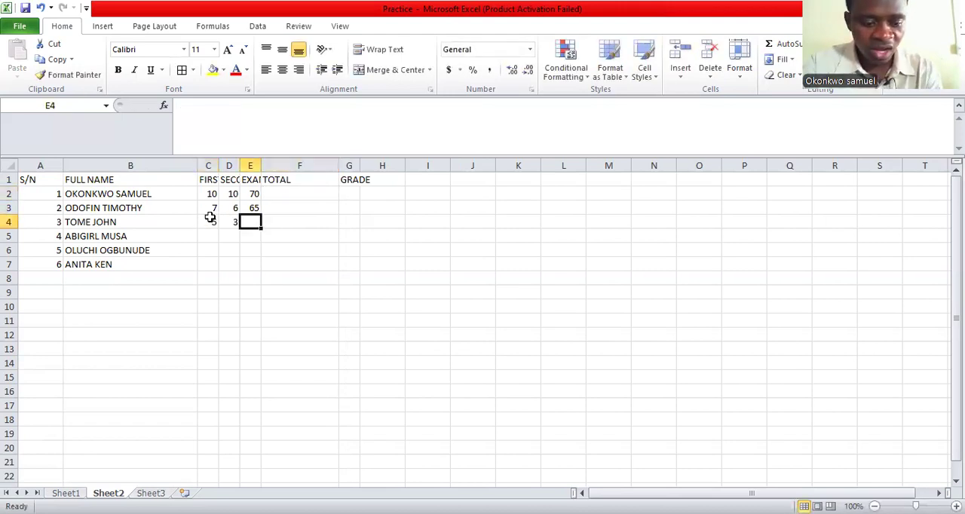
type("28")
key("Tab")
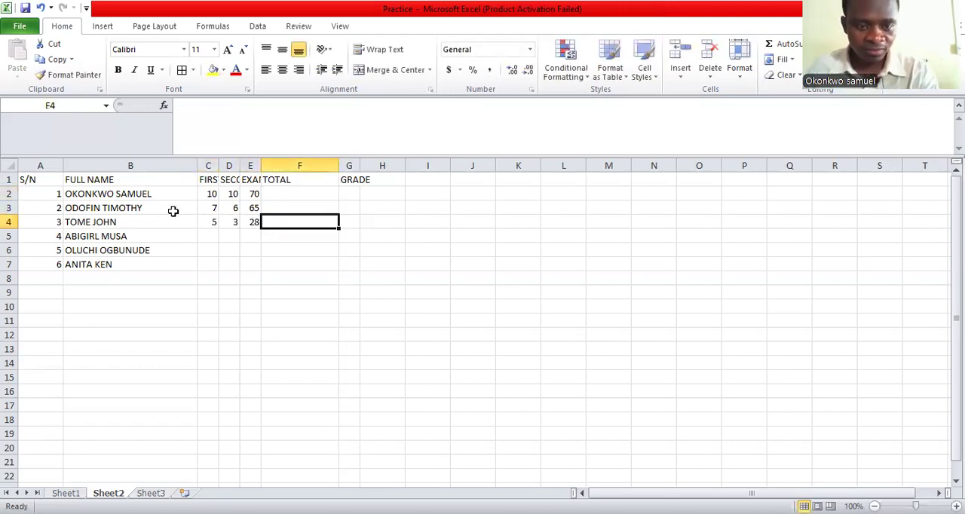
Fill the fourth student's row with 10 for first CA, 7 for second CA and 58 for exam
left_click(203, 237)
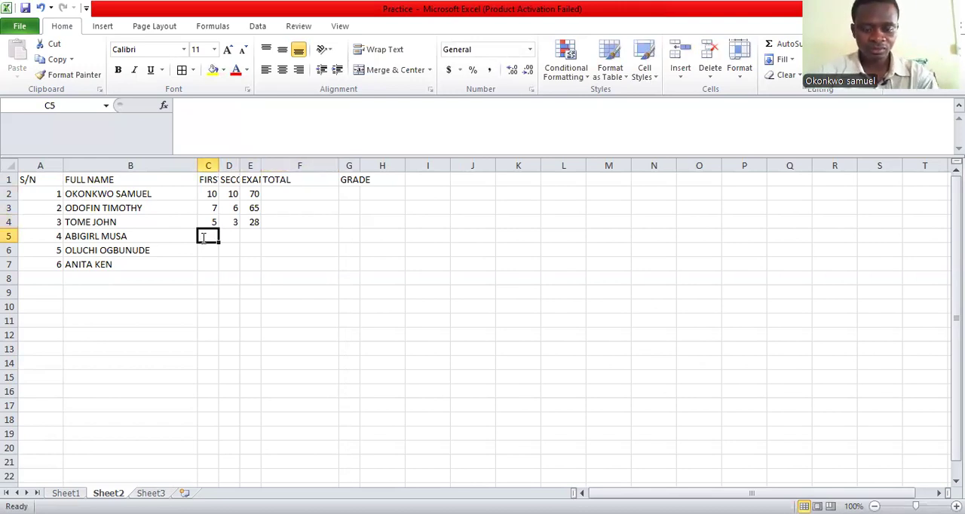
type("10")
key("Tab")
type("7")
key("Tab")
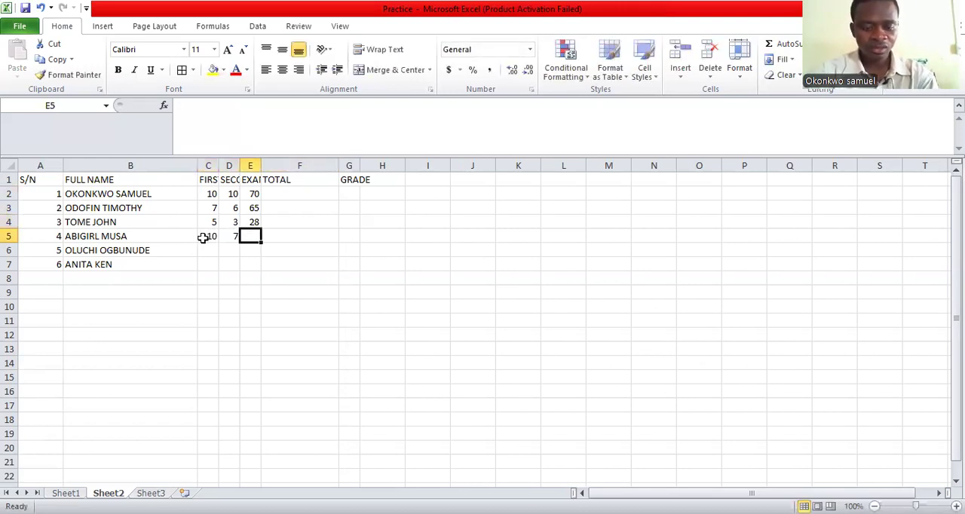
type("58")
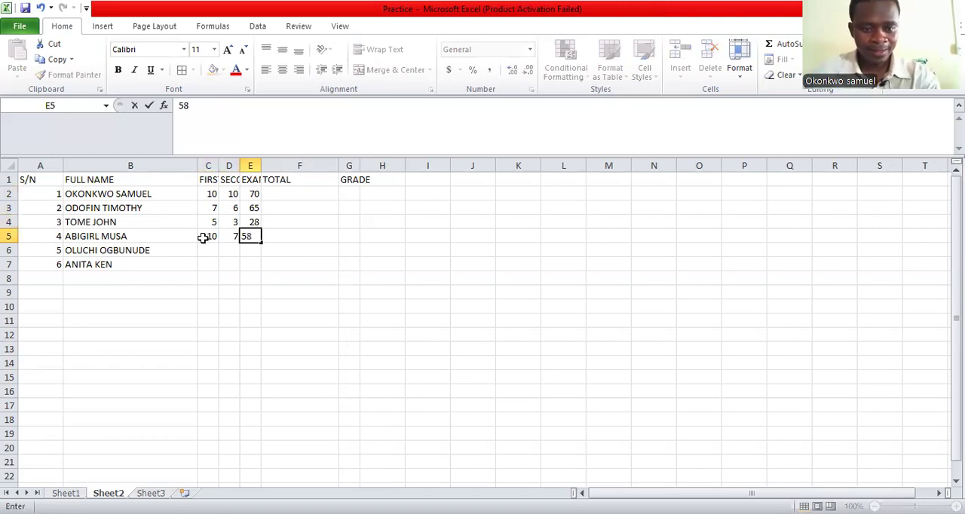
Fill the fifth student's row with 10 for first CA, 5 for second CA and 45 for exam
left_click(217, 251)
type("10")
key("Tab")
type("5")
key("Tab")
type("45")
Fill the sixth student's row with 5 for first CA, 3 for second CA and 22 for exam
left_click(208, 263)
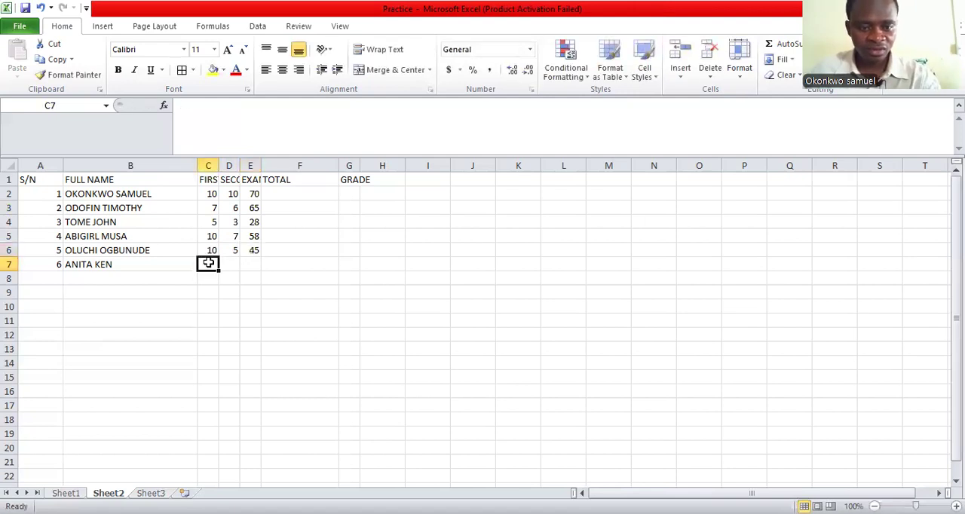
type("5")
key("Tab")
type("3")
key("Tab")
type("22")
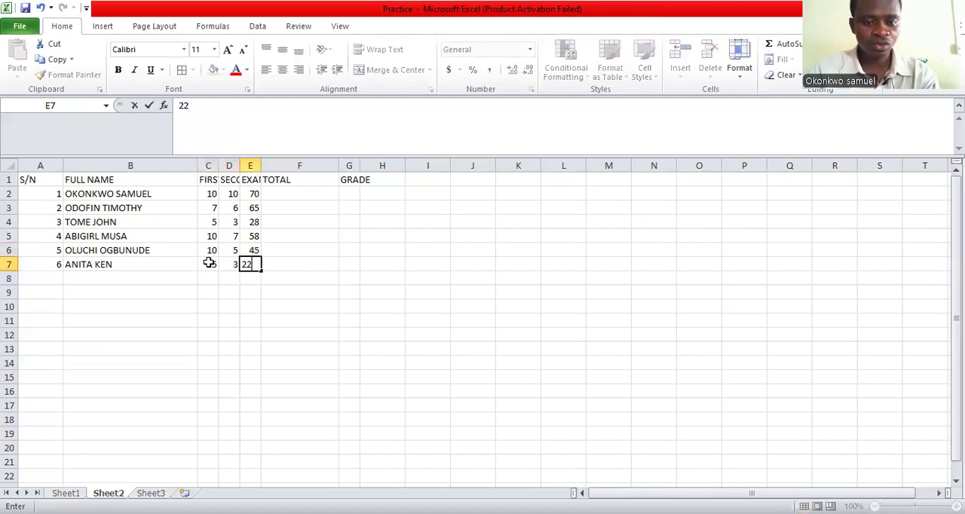
left_click(299, 195)
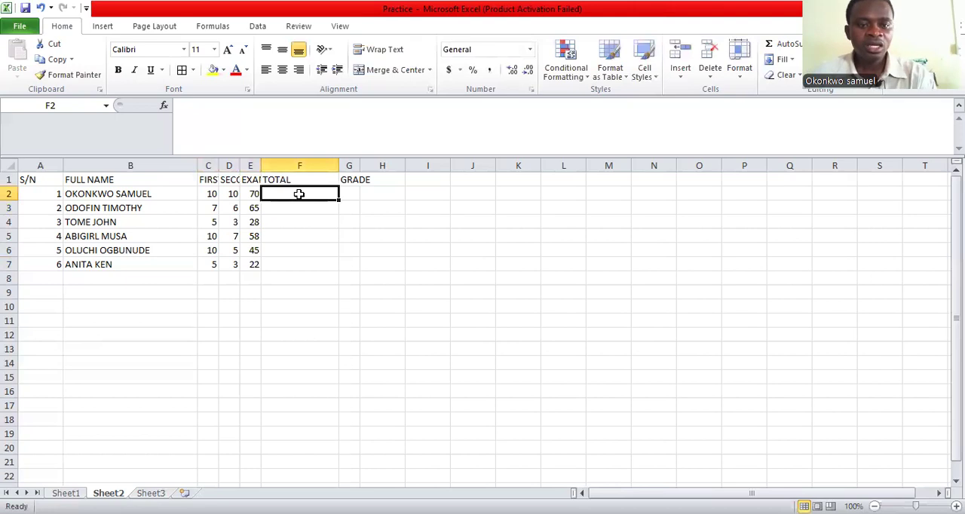
Make the heading row from A1 to H1 bold
left_click(30, 178)
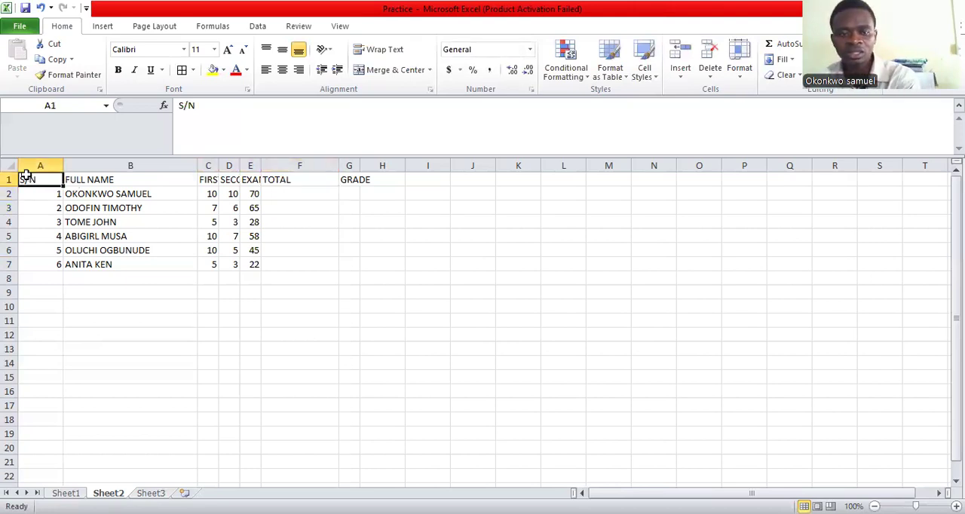
key("shift+Right")
key("shift+Right")
key("shift+Right")
key("shift+Right")
key("shift+Right")
key("shift+Right")
key("shift+Right")
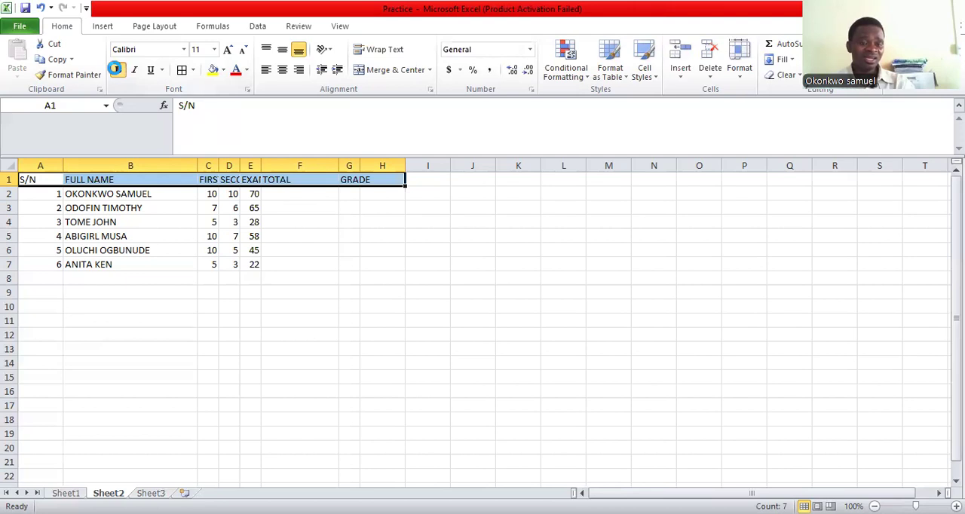
left_click(115, 68)
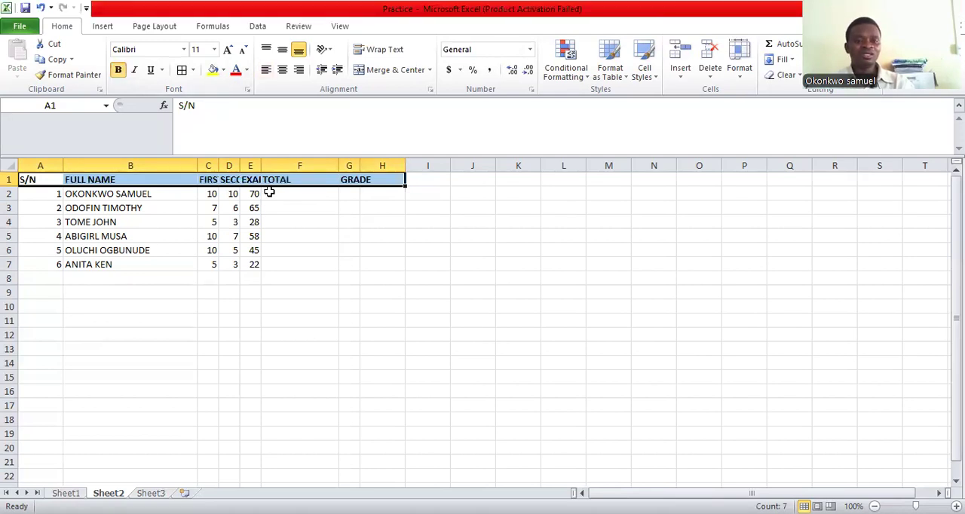
left_click(313, 222)
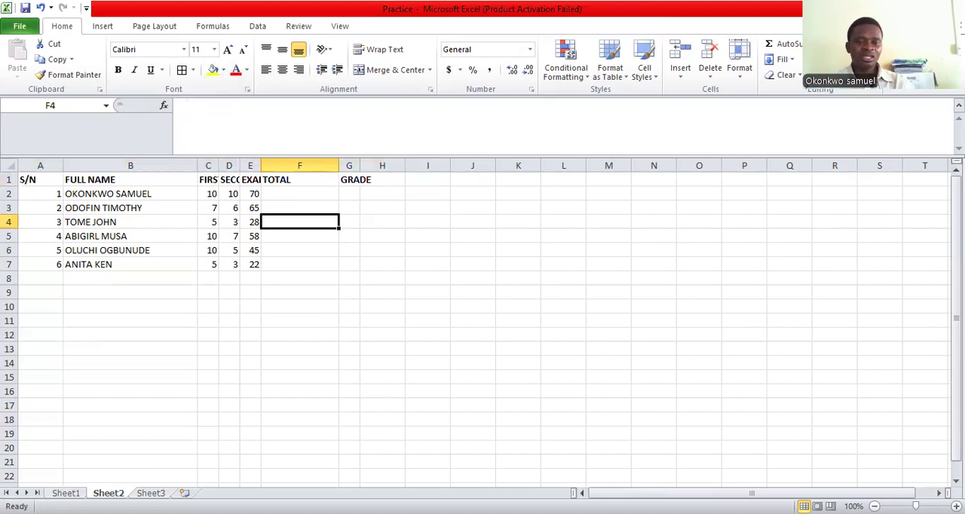
Compare the slanted headings of the score table on Sheet1 with the heading row on Sheet2
key("ctrl+Page_Up")
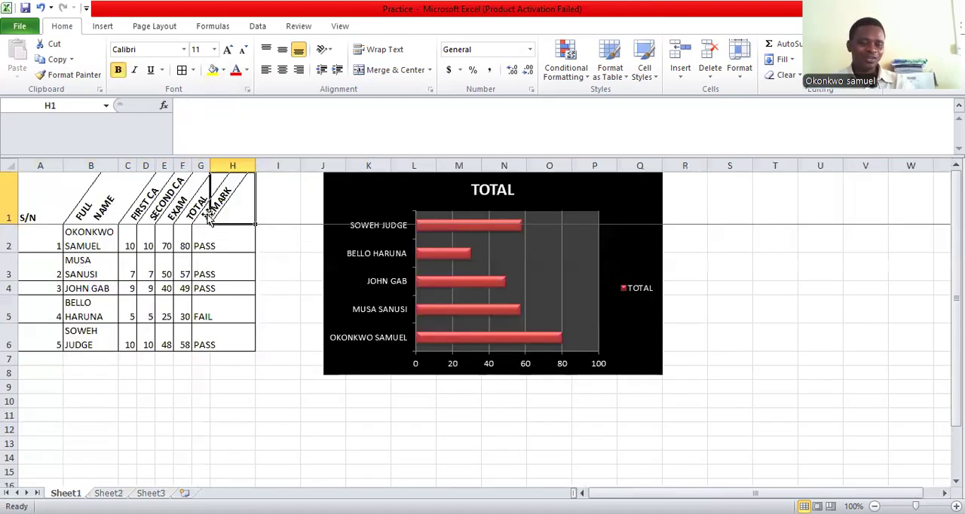
key("ctrl+Page_Down")
left_click_drag(42, 180, 369, 180)
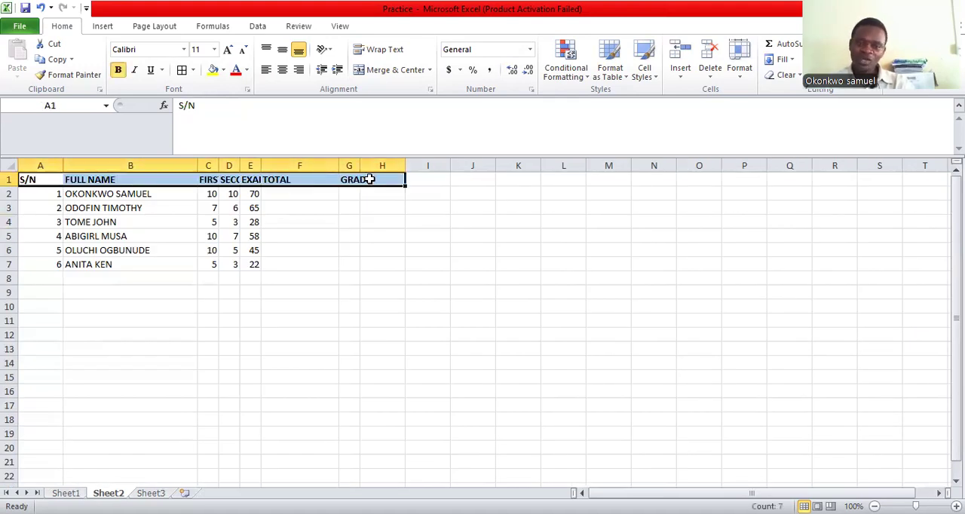
left_click(368, 220)
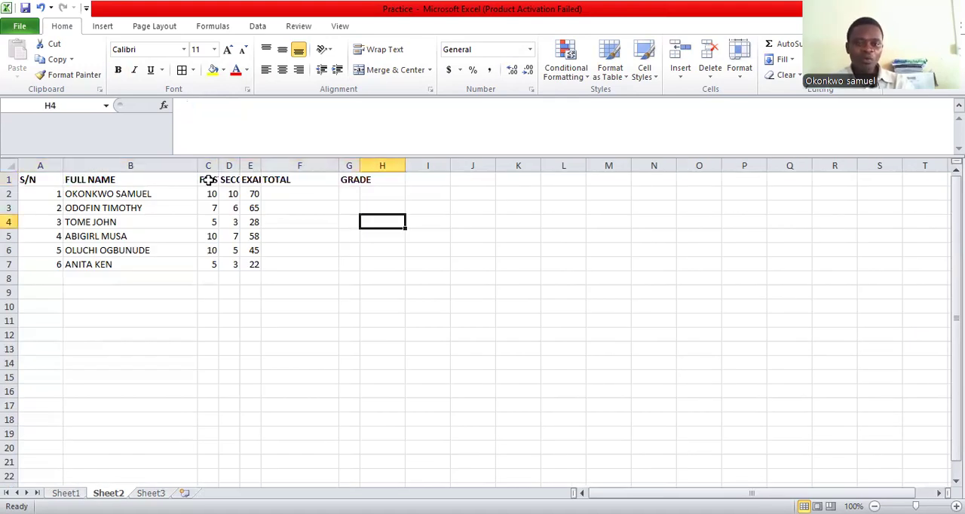
Narrow column F to fit the TOTAL heading and select the headings from C1 to H1
left_click_drag(210, 180, 297, 172)
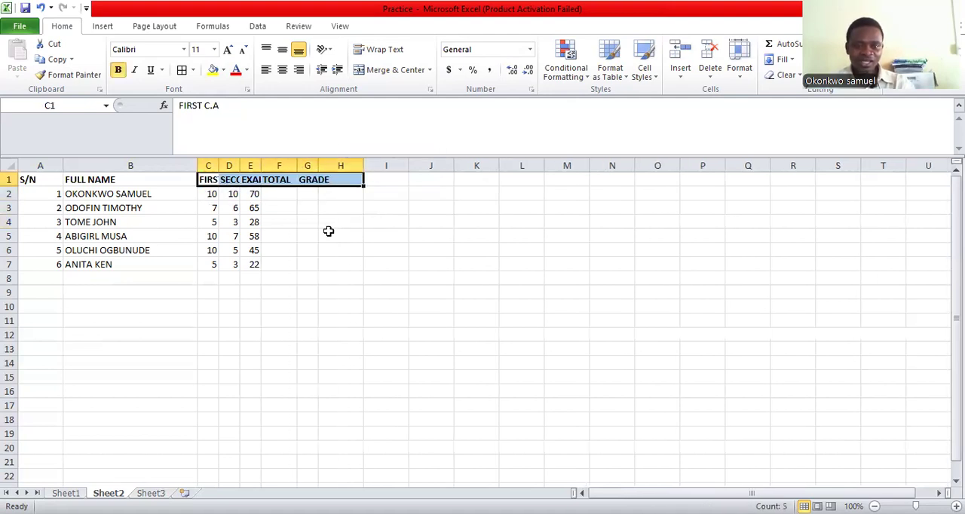
left_click(329, 234)
left_click_drag(209, 178, 343, 179)
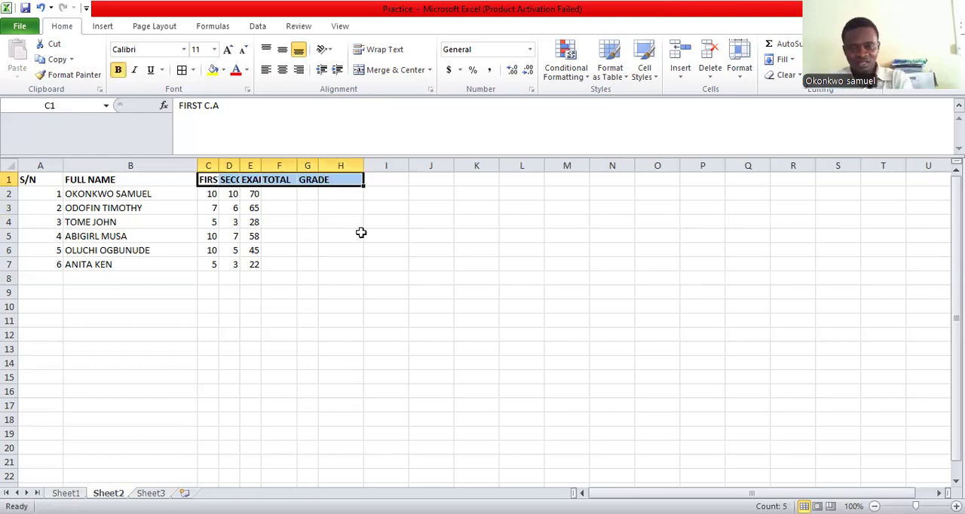
Set the width of columns C to G to 3.9
right_click(306, 164)
left_click_drag(209, 163, 312, 163)
right_click(312, 164)
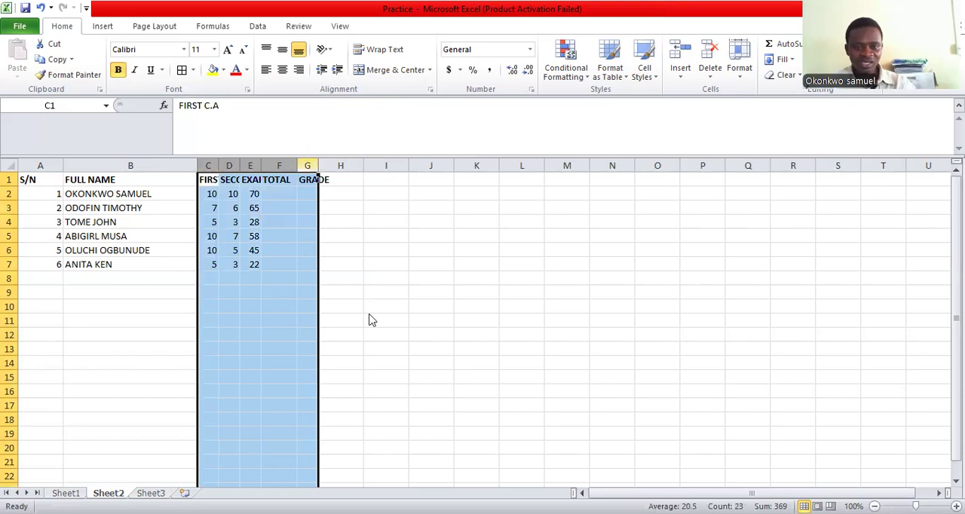
left_click(372, 322)
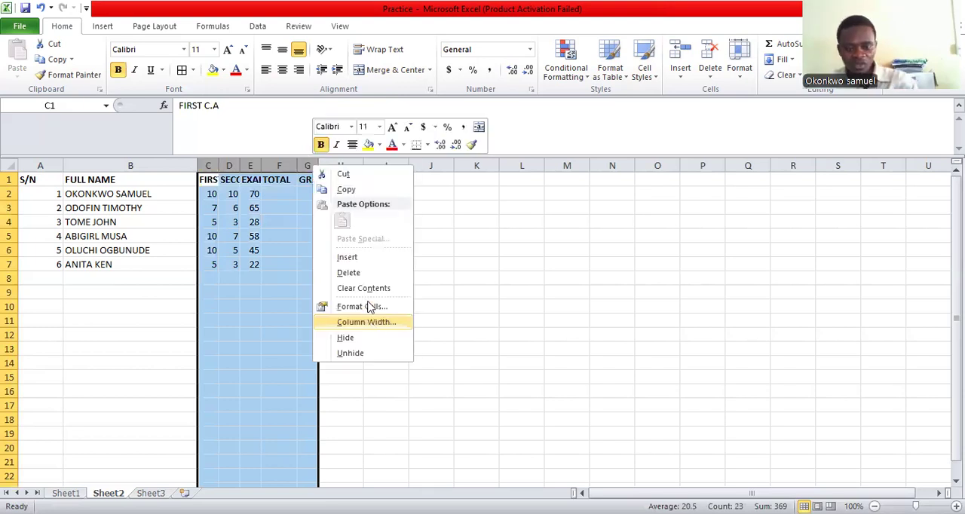
type("3.9")
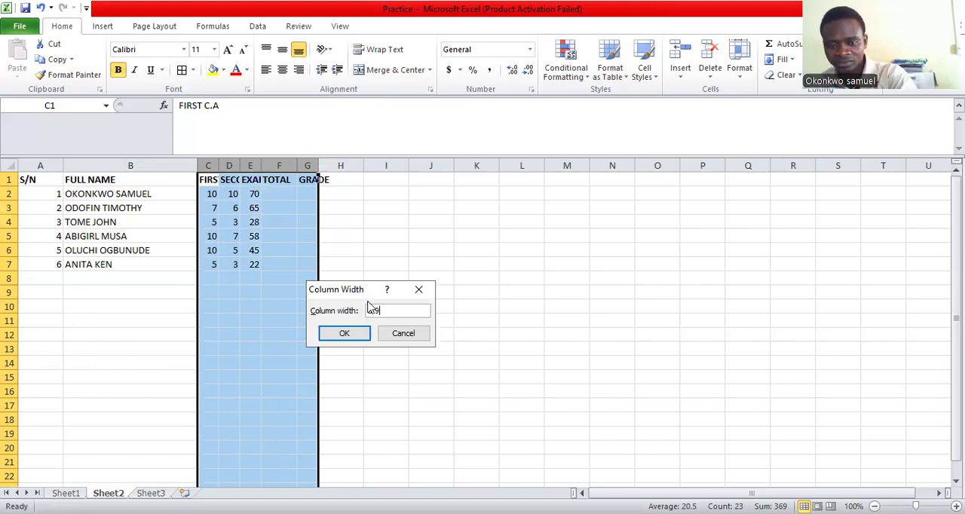
key("Return")
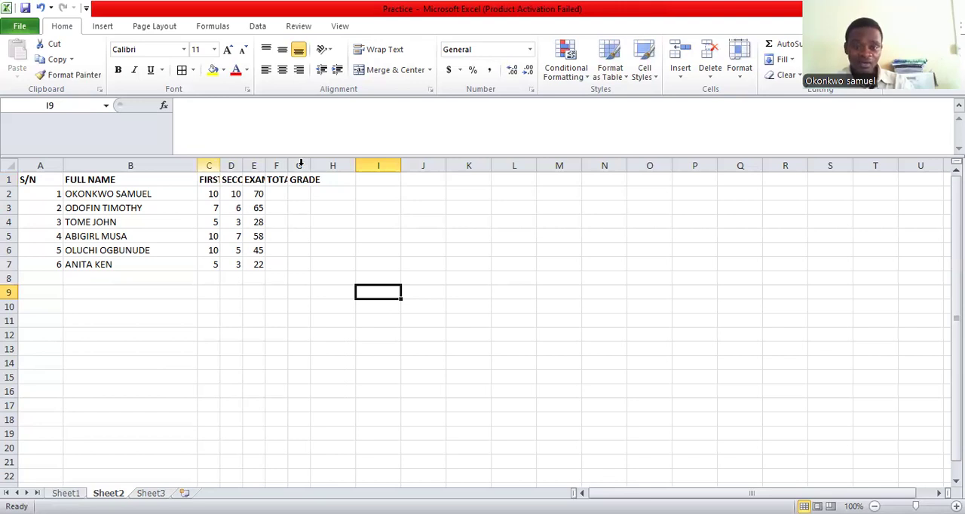
Narrow the FULL NAME column B to sit closer to the student names
left_click_drag(209, 166, 333, 165)
left_click(445, 278)
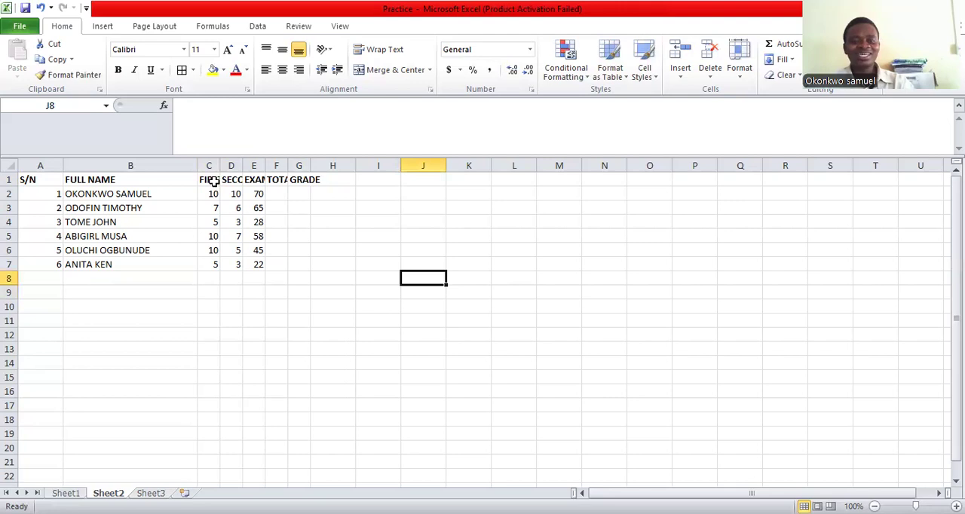
left_click_drag(198, 165, 172, 175)
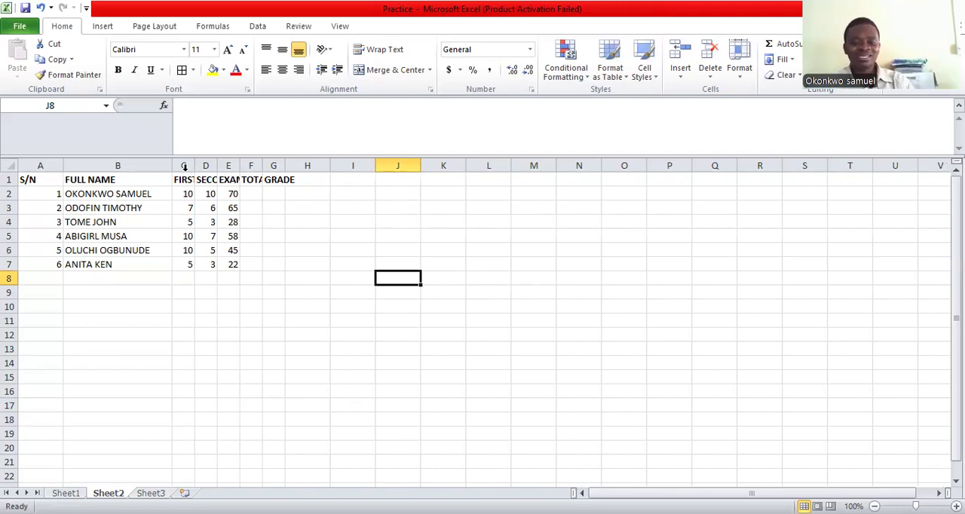
Rotate the headings from B1 to H1 to a vertical orientation of 90 degrees
left_click_drag(67, 179, 257, 170)
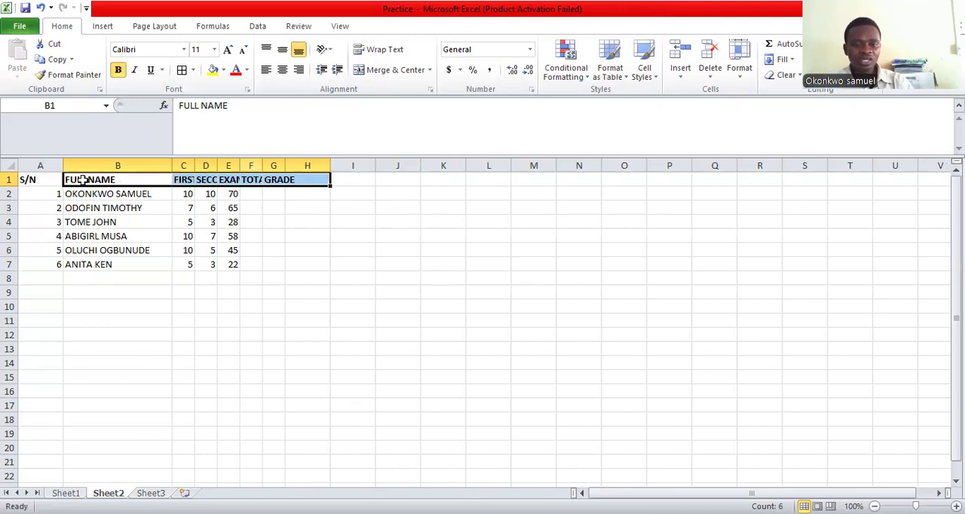
left_click_drag(83, 181, 317, 179)
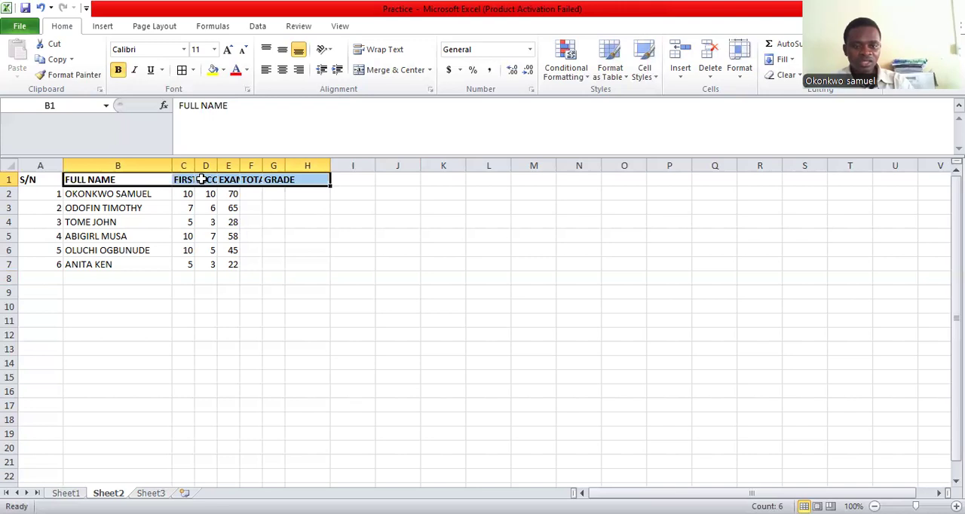
right_click(269, 380)
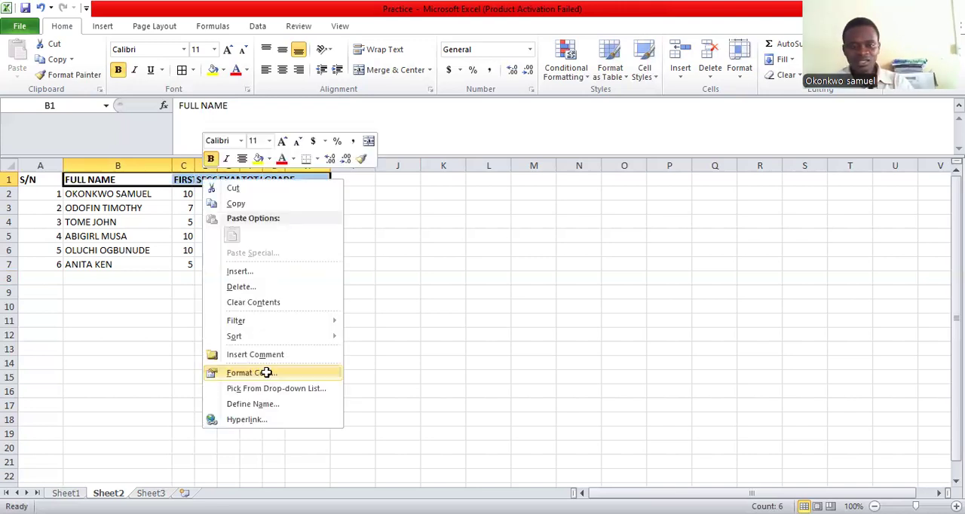
left_click(266, 373)
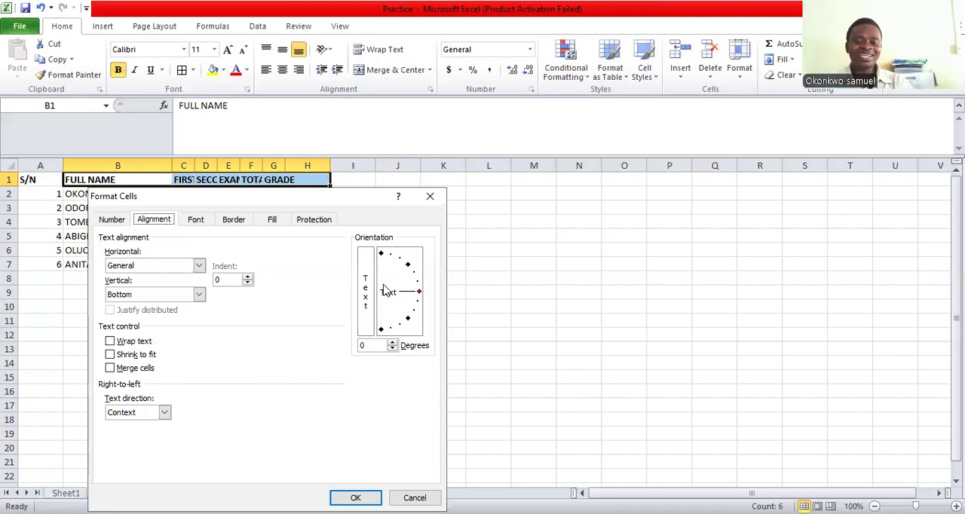
left_click(381, 255)
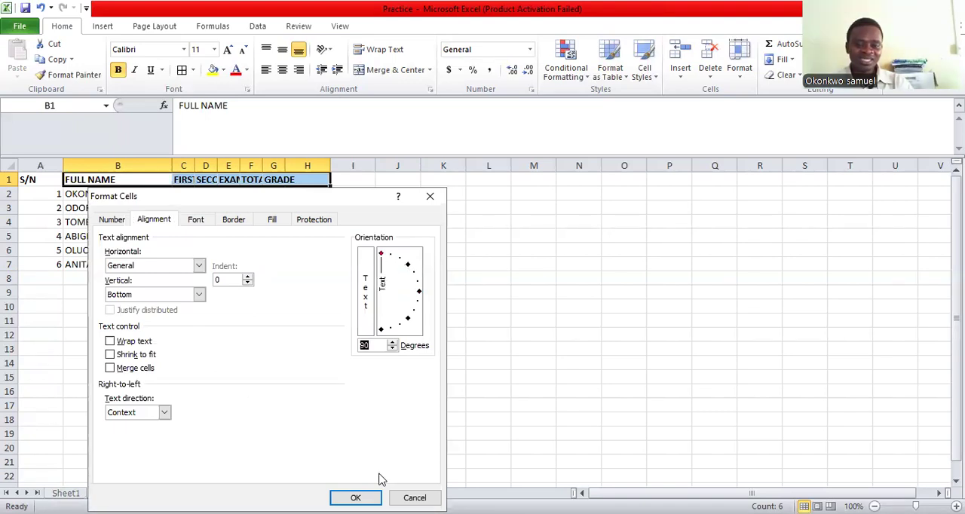
key("Return")
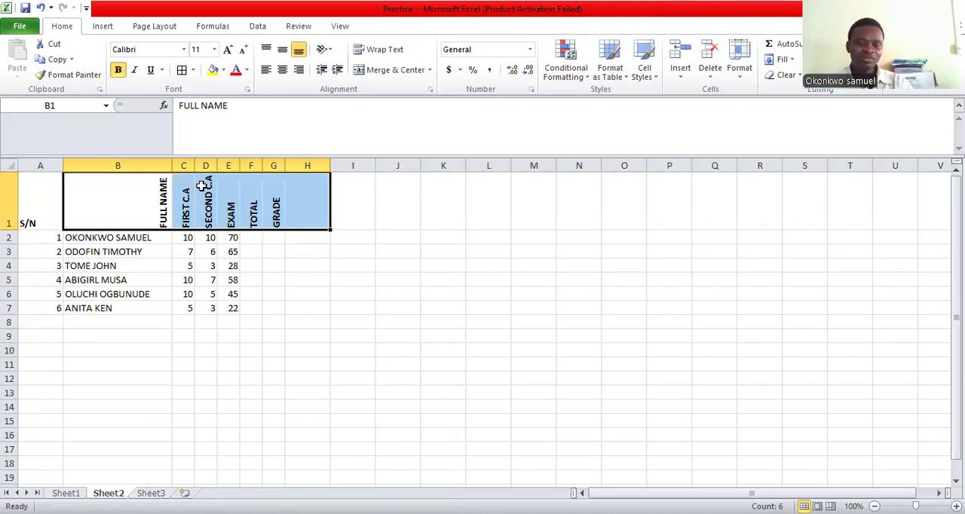
double_click(122, 207)
left_click_drag(122, 207, 269, 221)
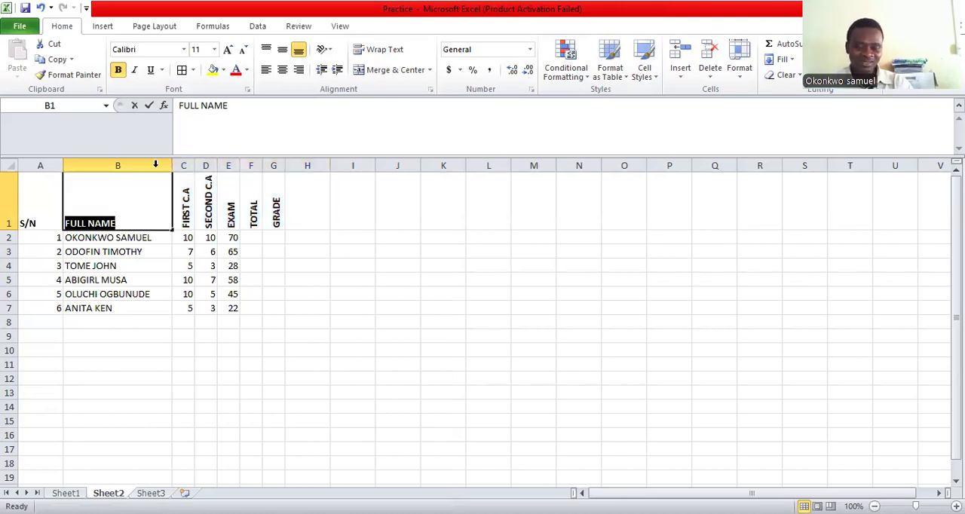
key("Home")
key("shift+Right")
key("shift+Right")
key("shift+Right")
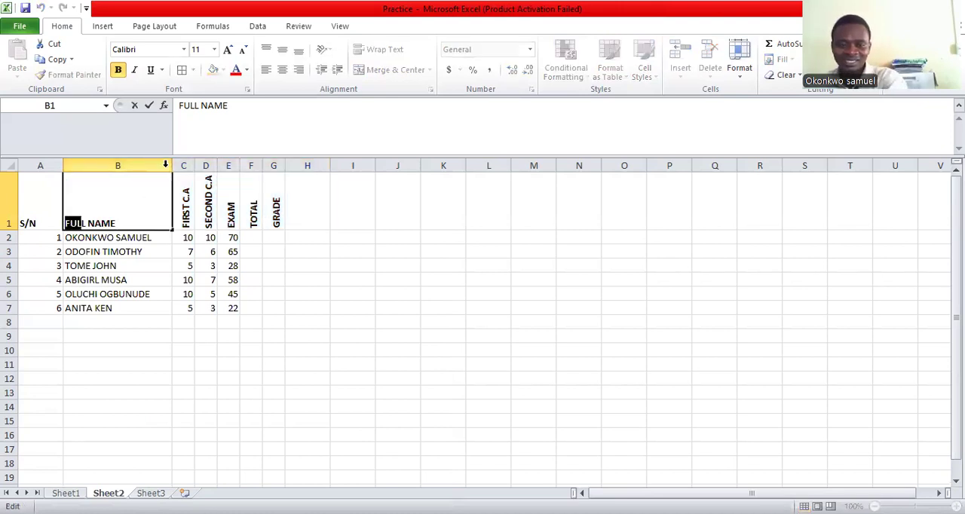
left_click(165, 163)
Slant the headings from FULL NAME to GRADE (B1 to G1) to an orientation of 51 degrees
left_click_drag(151, 190, 252, 164)
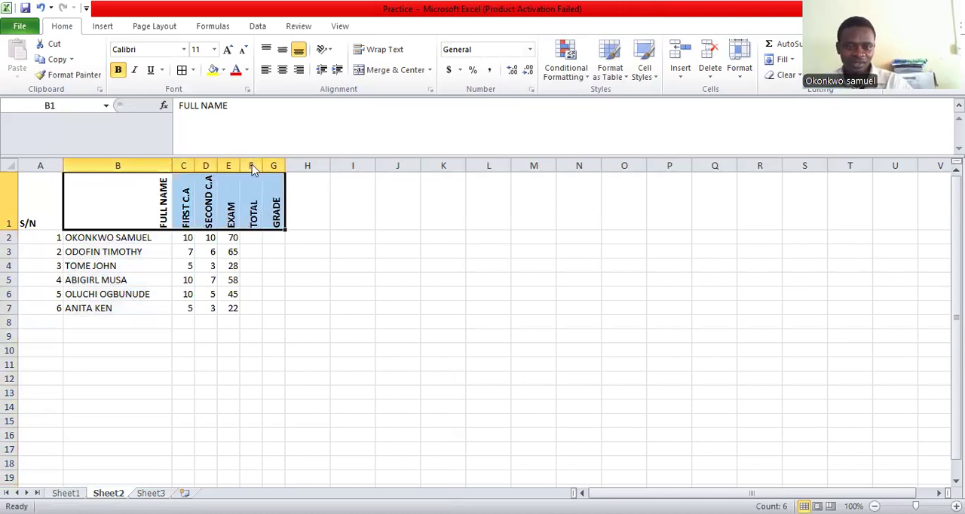
right_click(275, 203)
left_click(340, 399)
left_click(489, 264)
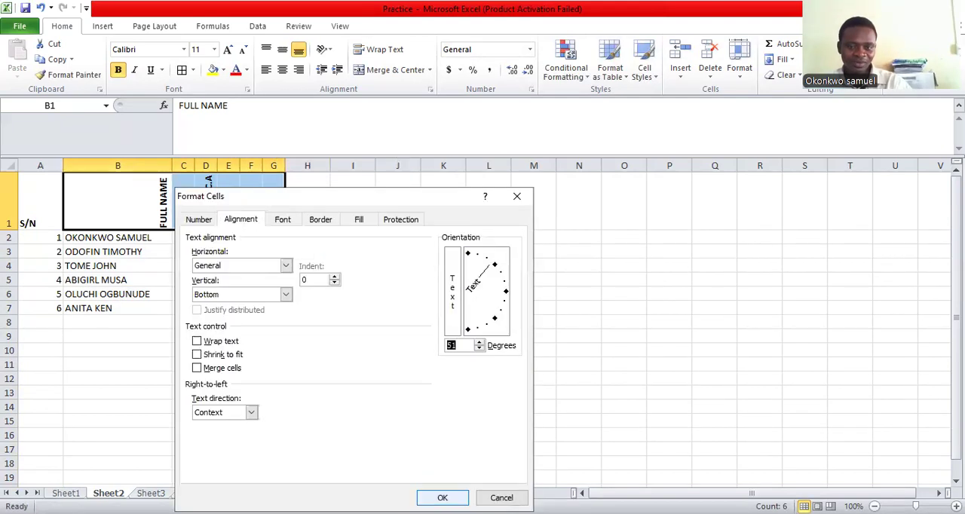
key("Return")
left_click(396, 374)
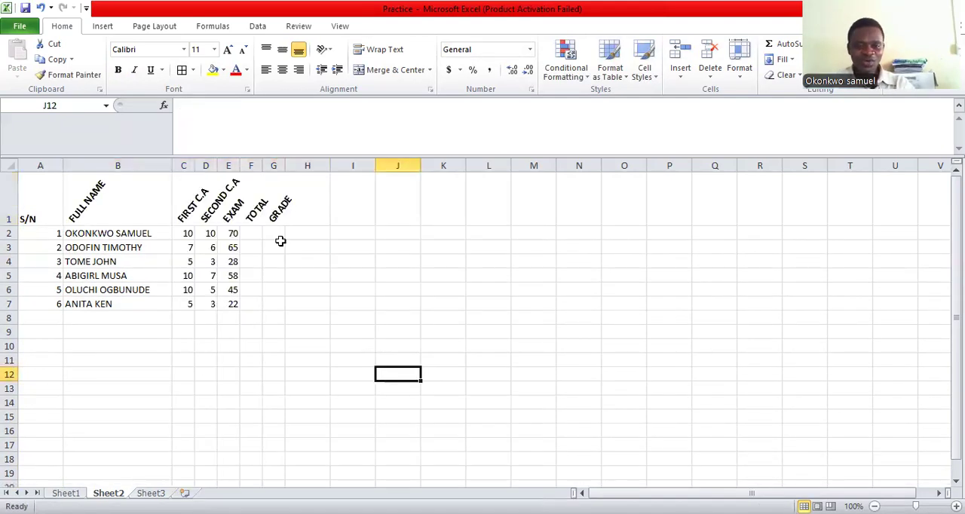
Calculate the first student's TOTAL in F2 with the formula =SUM(C2:E2)
left_click(252, 233)
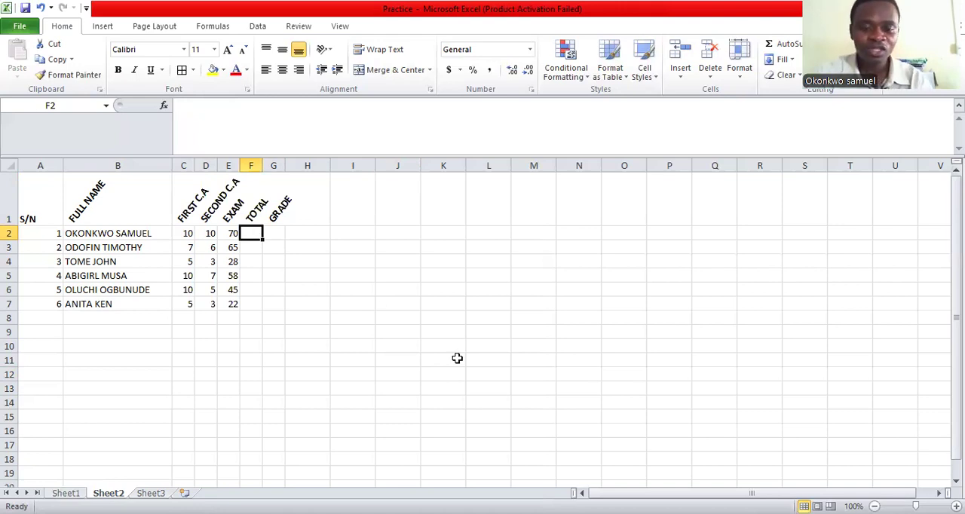
type("=")
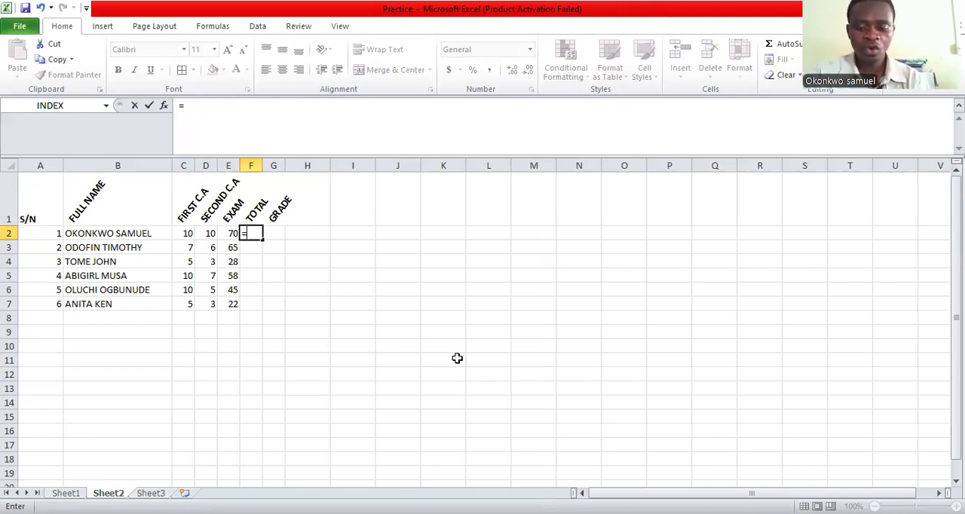
type("SUM(")
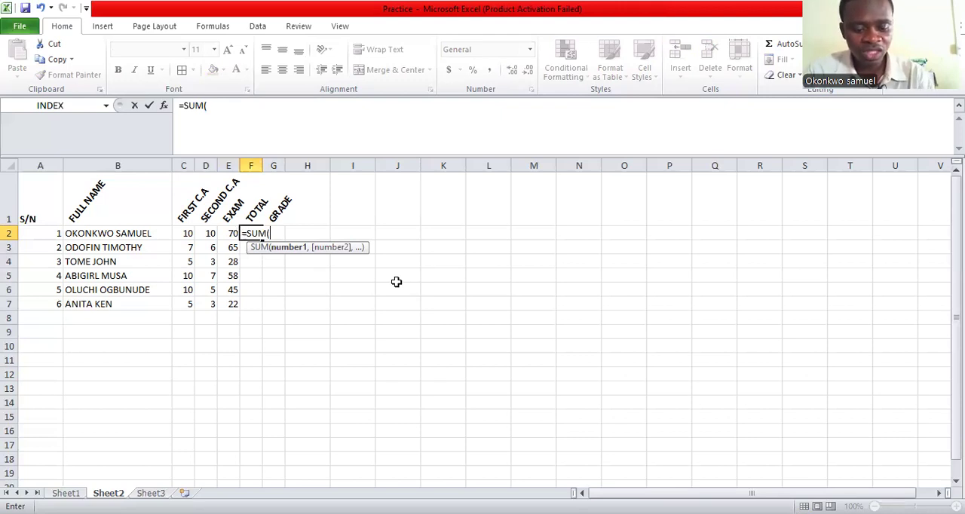
type("C2:E2)")
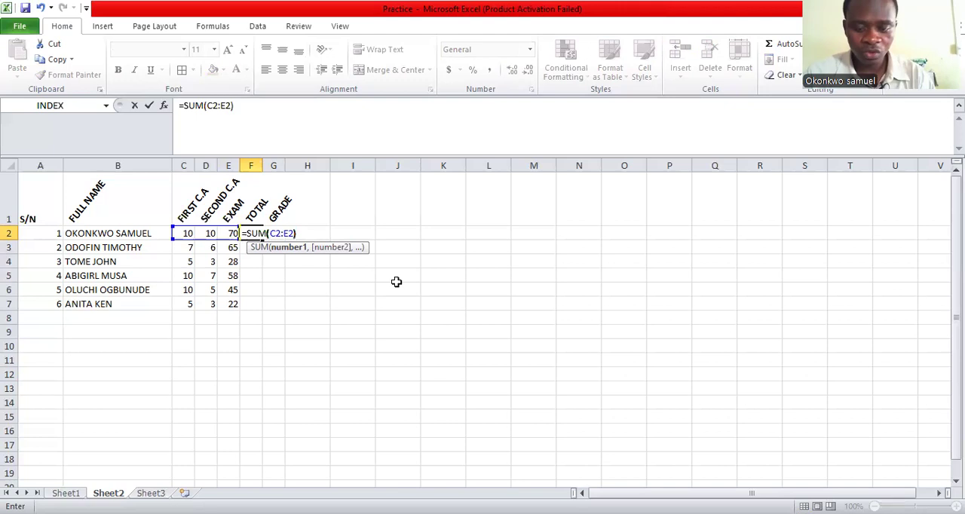
key("Return")
Fill the SUM formula from F2 down through F7 to total the remaining students' scores
left_click(257, 235)
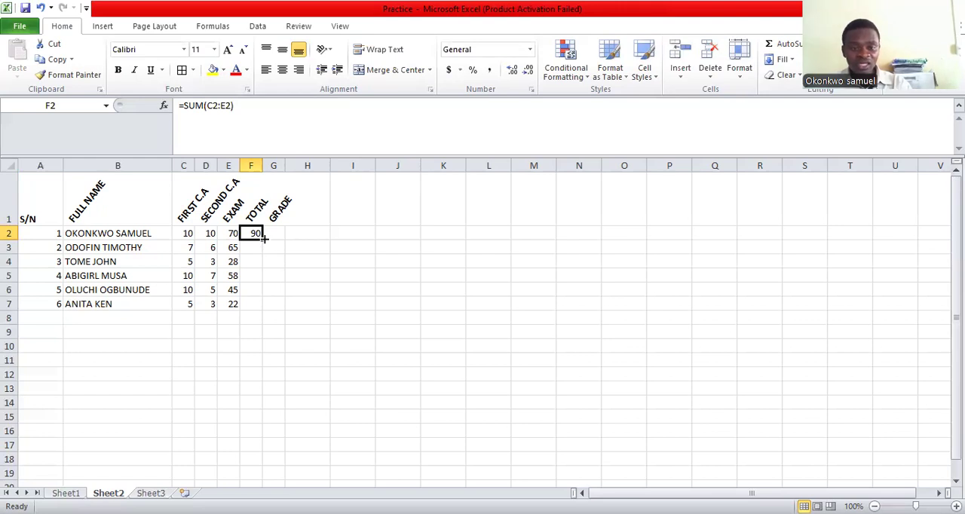
left_click_drag(264, 239, 345, 282)
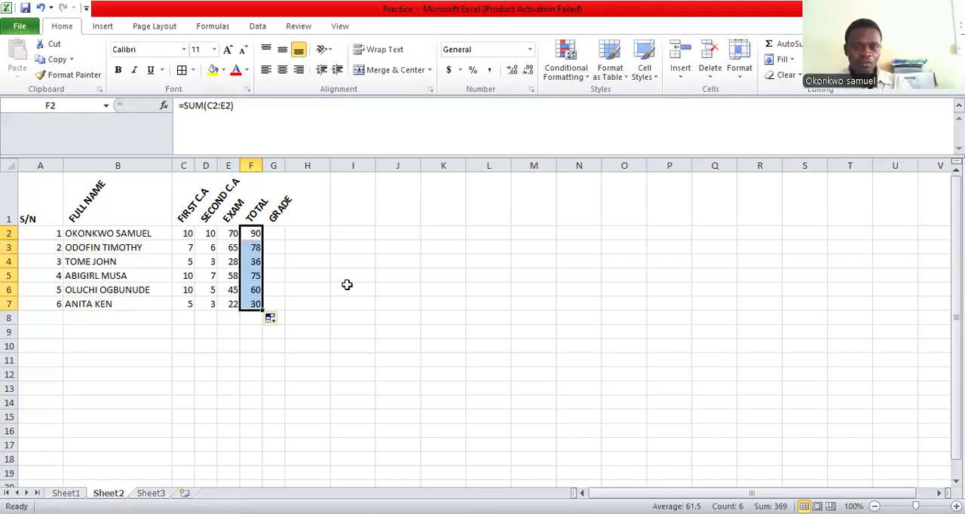
left_click(346, 286)
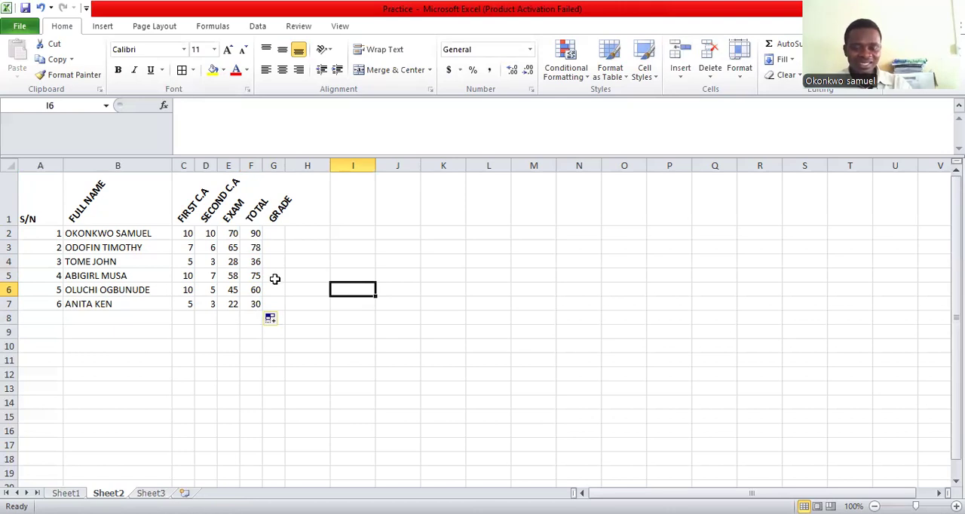
Grade the first student in G2 with the formula =IF(F2<41,"FAIL","PASS")
left_click(280, 236)
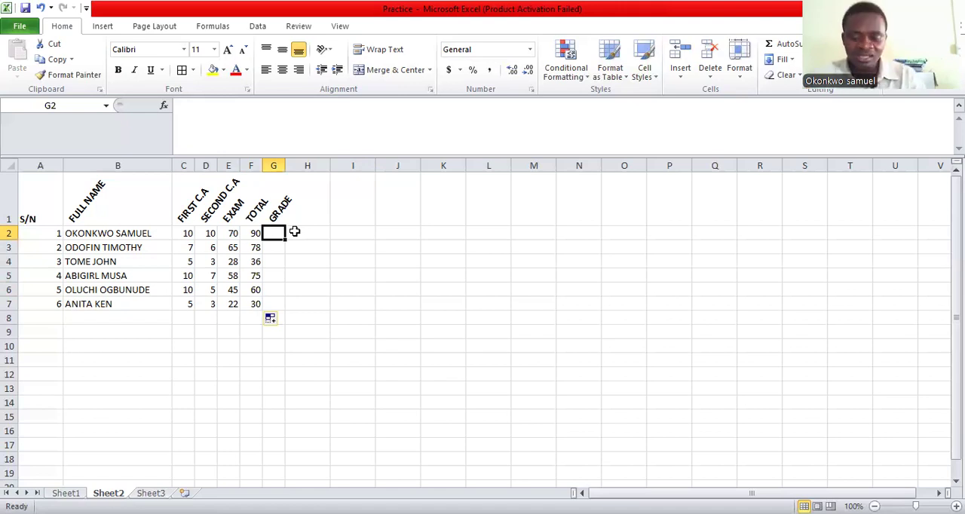
type("=I")
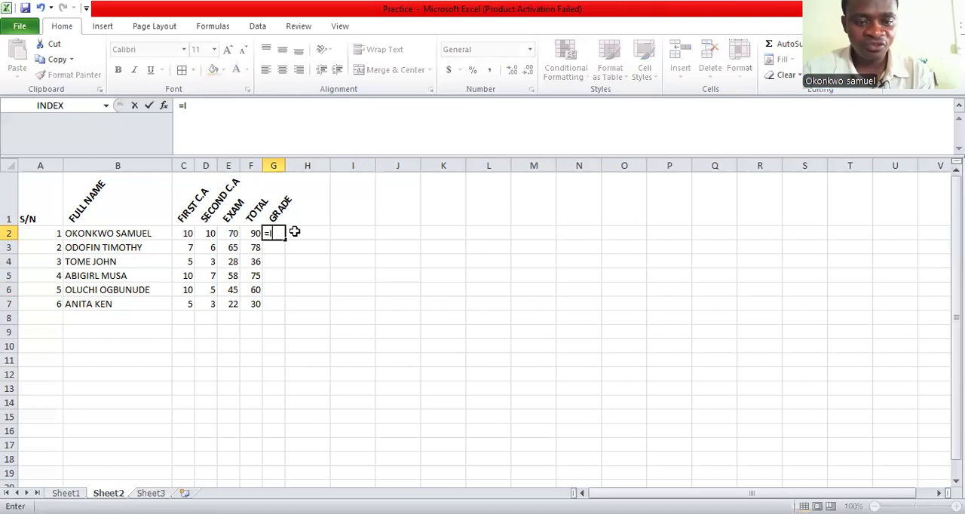
type("F(")
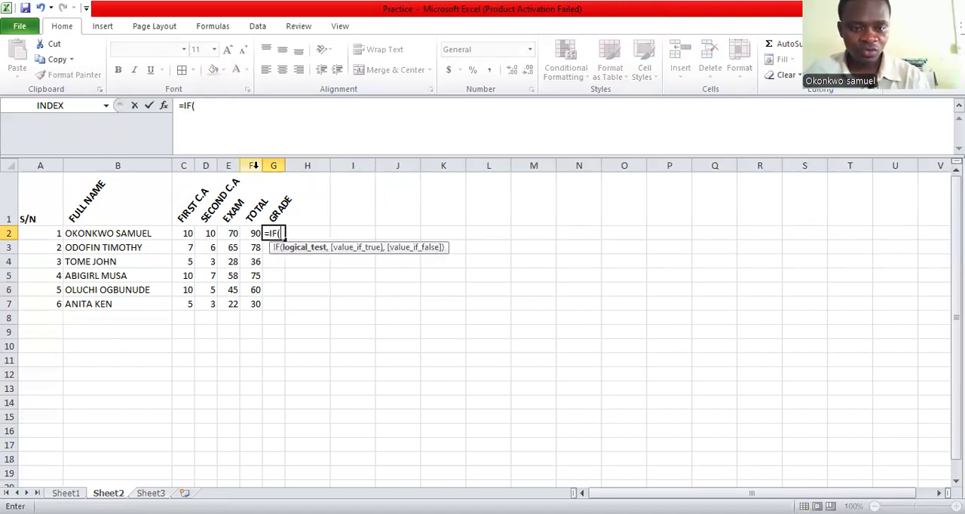
type("F2<41")
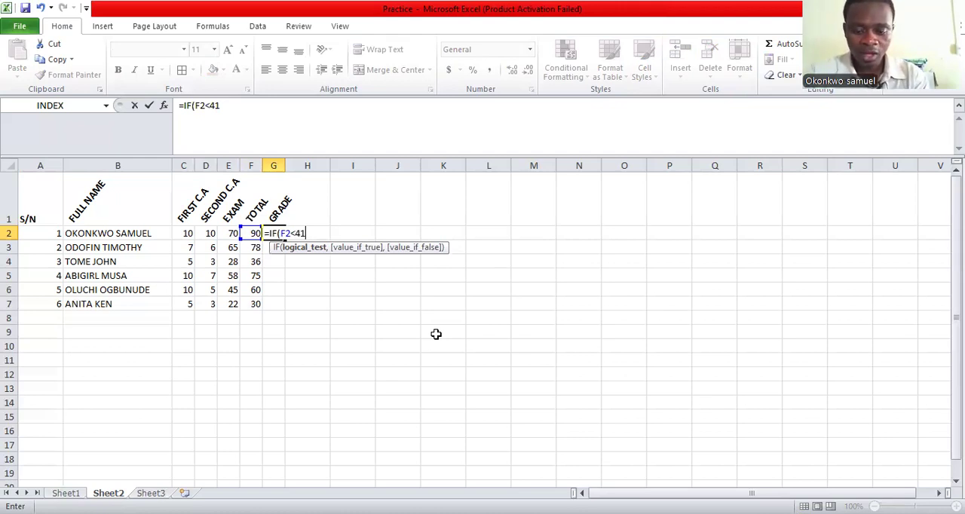
type(",\"FAIL\"")
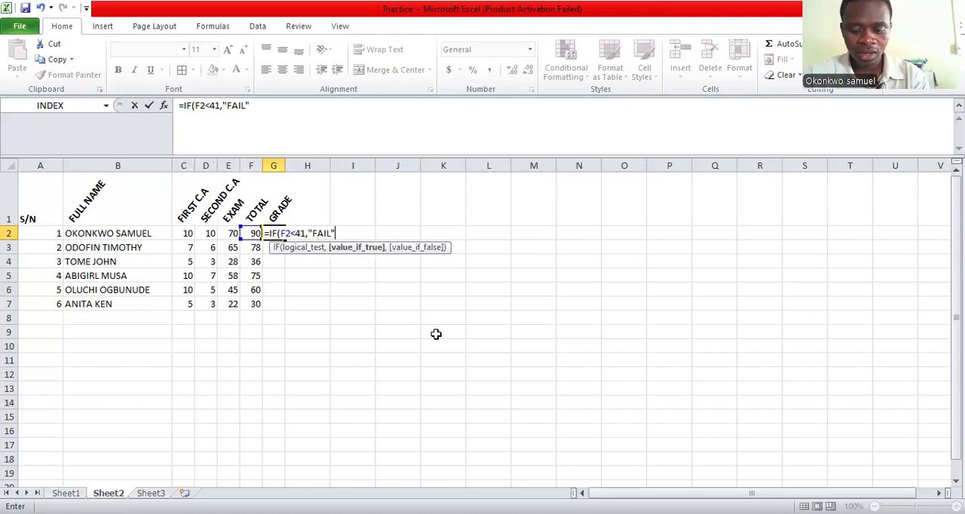
type(",\"PASS\")")
key("Return")
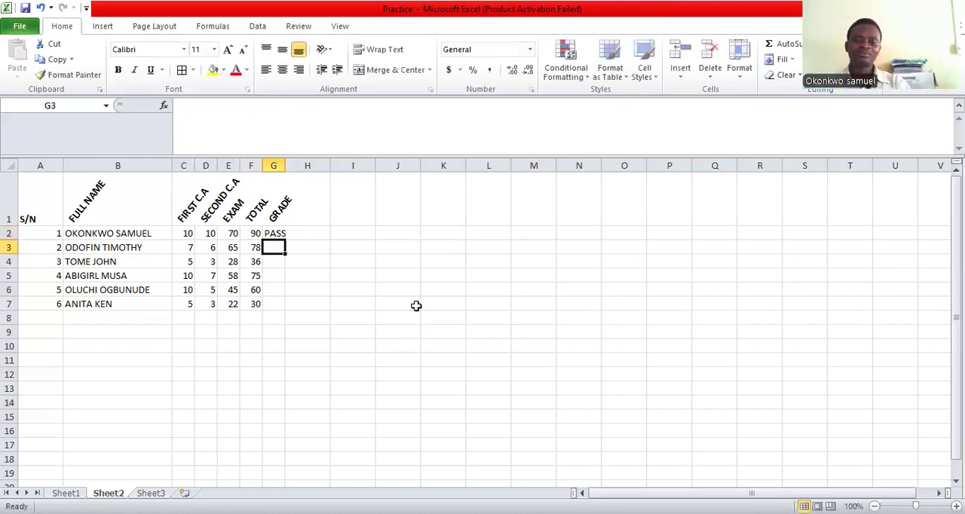
Fill the IF grade formula from G2 down through G7 for the remaining students
left_click(275, 233)
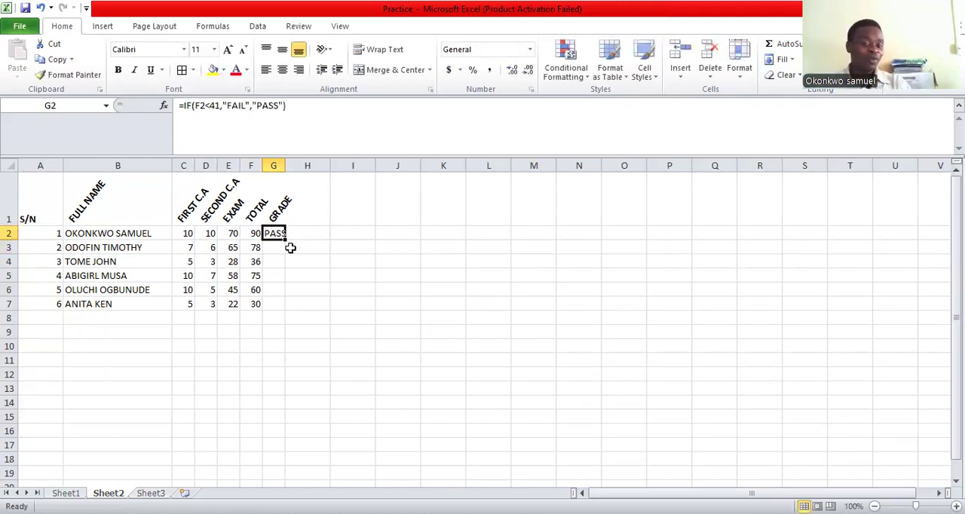
left_click_drag(286, 239, 324, 301)
left_click(353, 294)
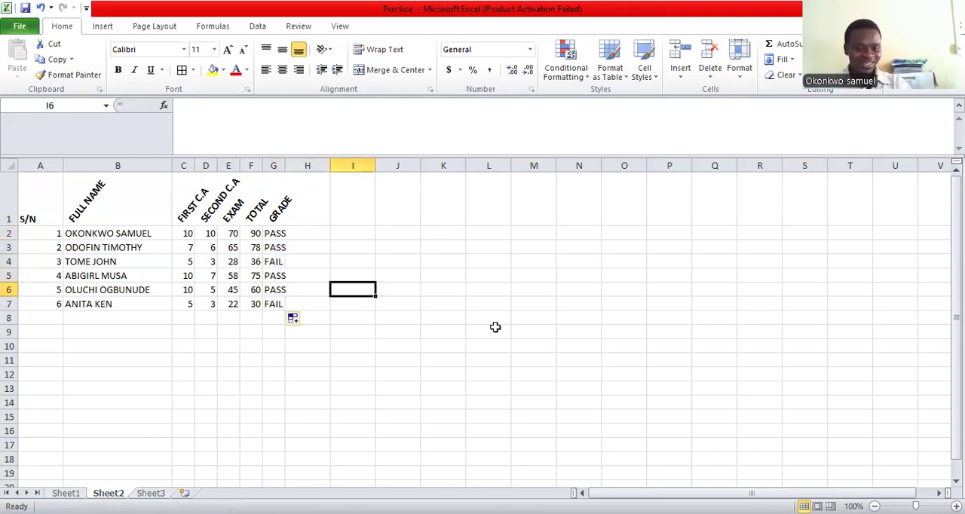
left_click(287, 235)
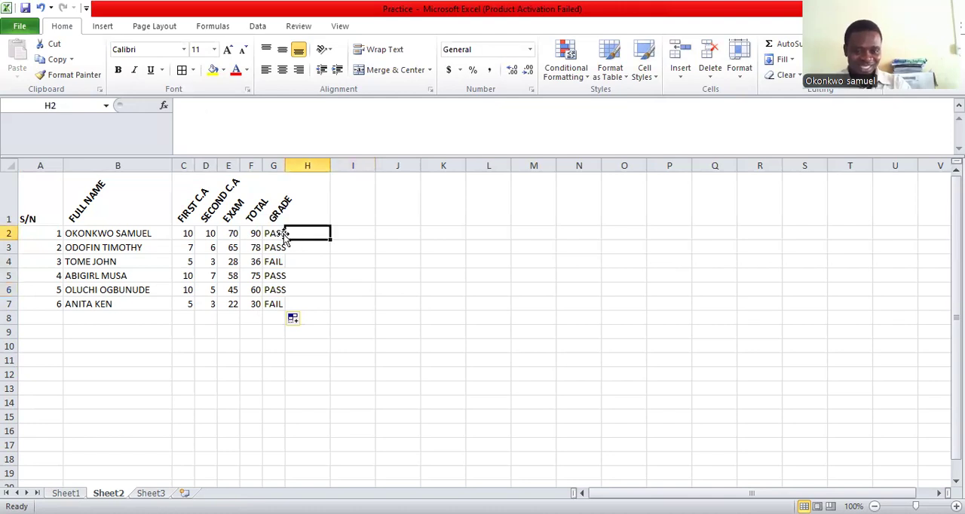
left_click(277, 233)
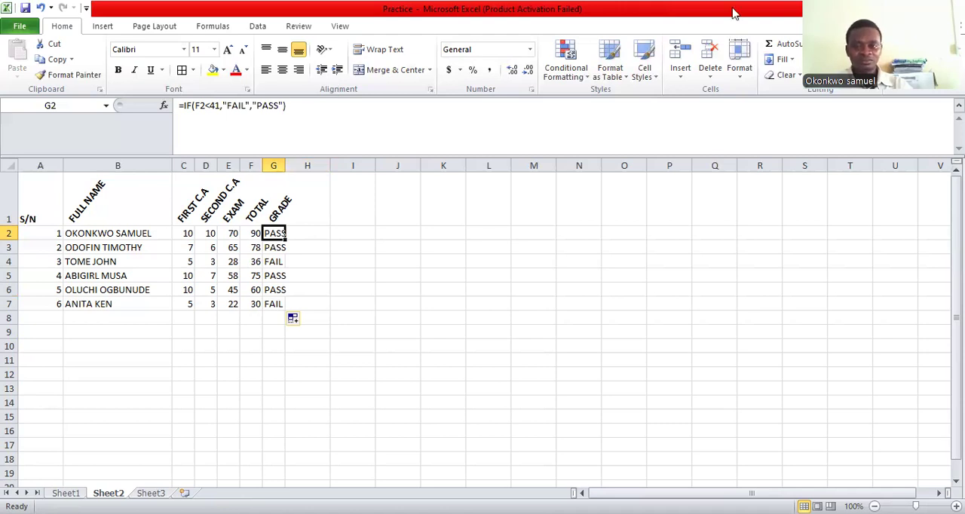
left_click(193, 41)
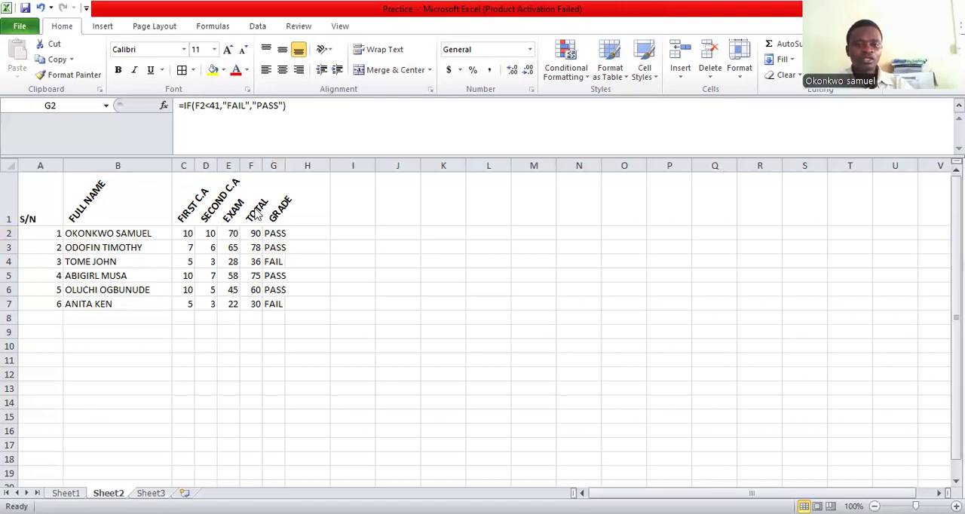
Insert a clustered 2-D bar chart based on the TOTAL column F
left_click(251, 166)
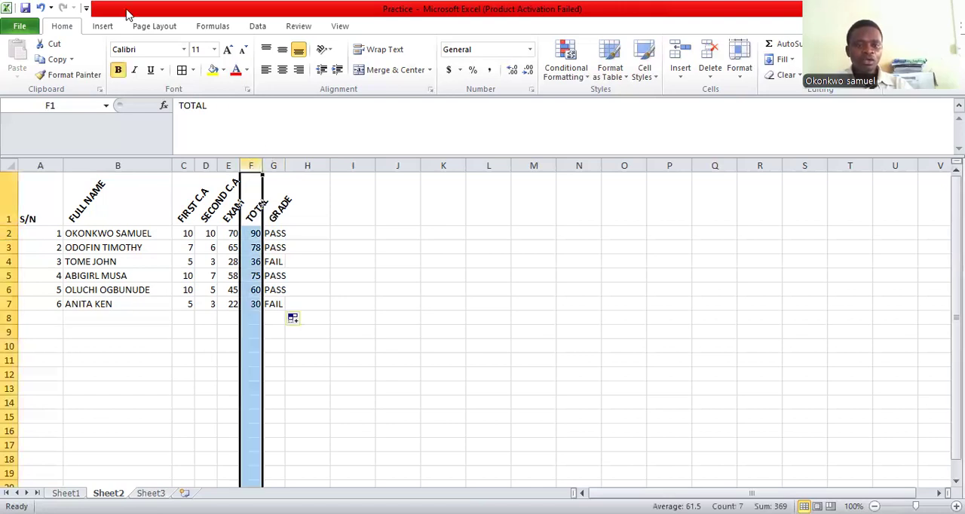
left_click(113, 28)
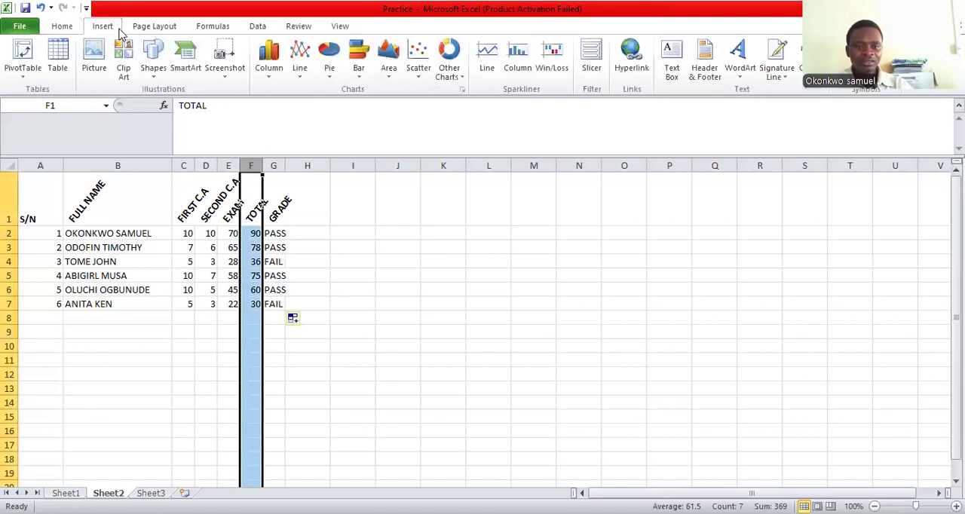
left_click(359, 75)
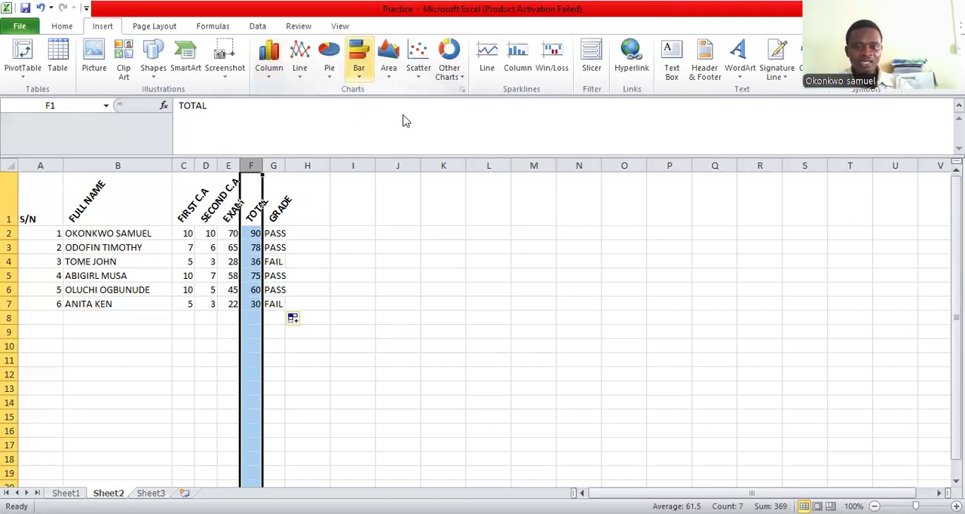
left_click(403, 118)
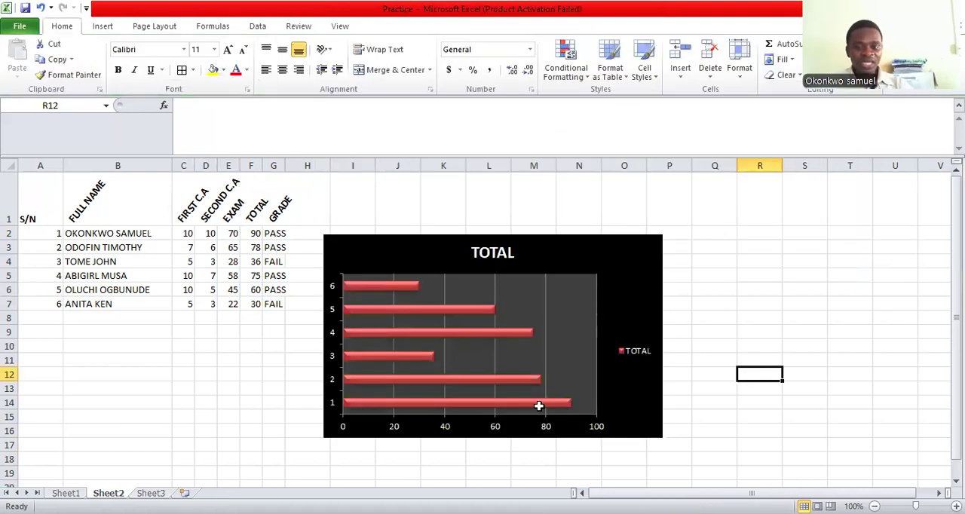
Give the TOTAL chart the black-background style with red bars and place it beside the score table, over columns J to Q
left_click_drag(539, 406, 603, 340)
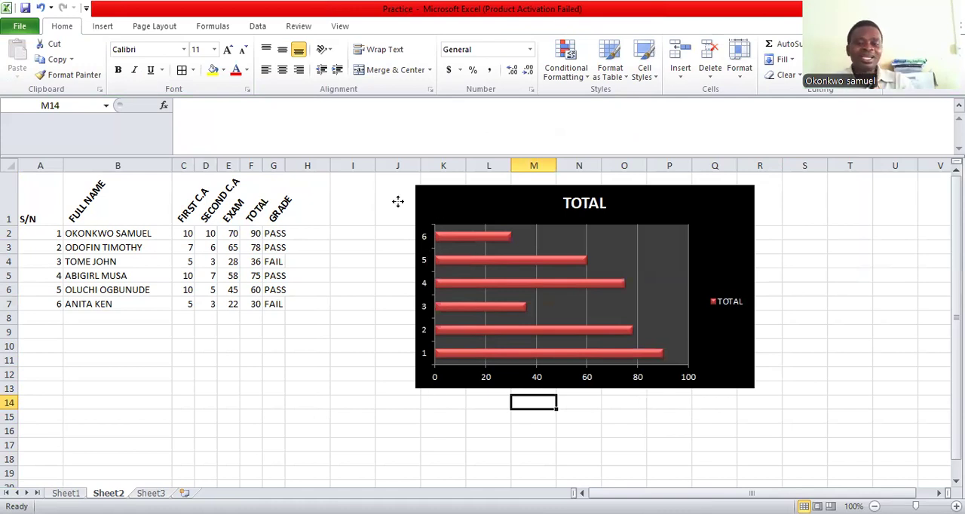
left_click_drag(511, 260, 475, 260)
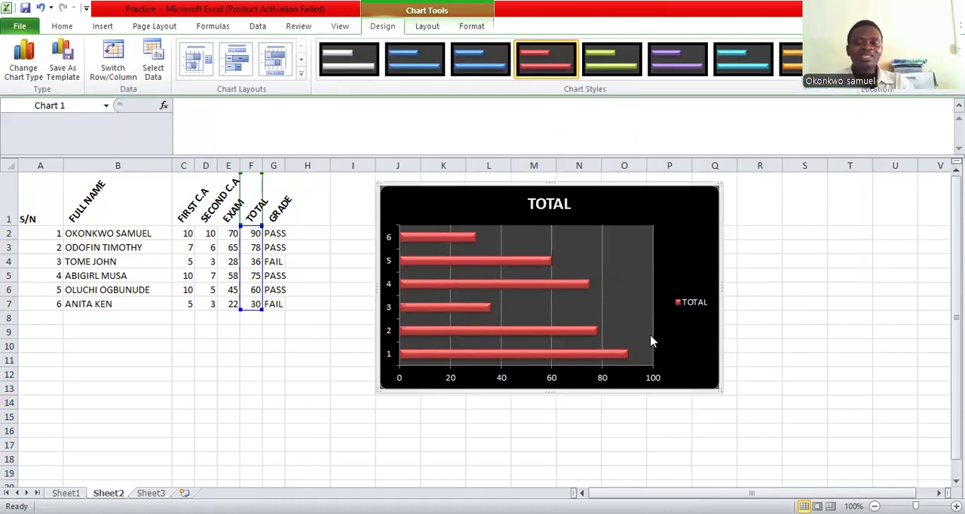
Open the TOTAL chart's data source and its horizontal category axis labels for editing
right_click(653, 342)
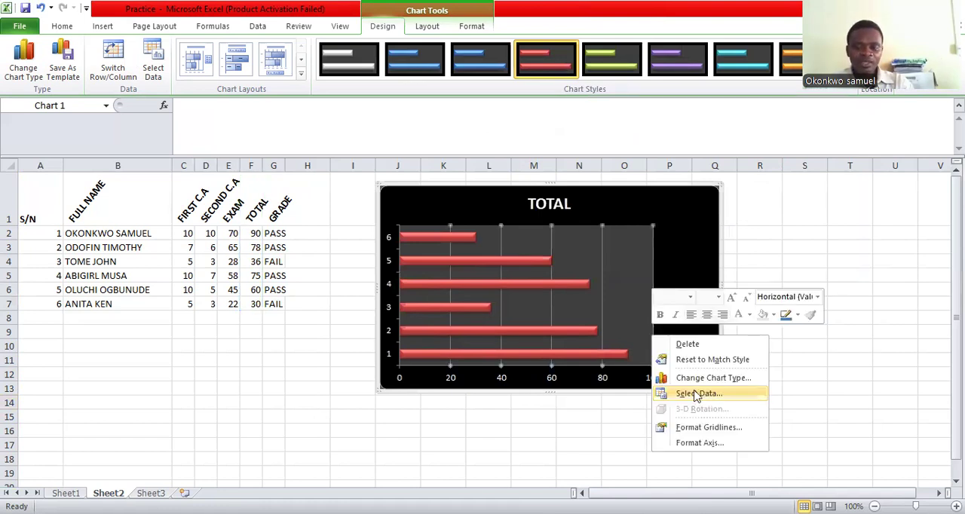
left_click(693, 393)
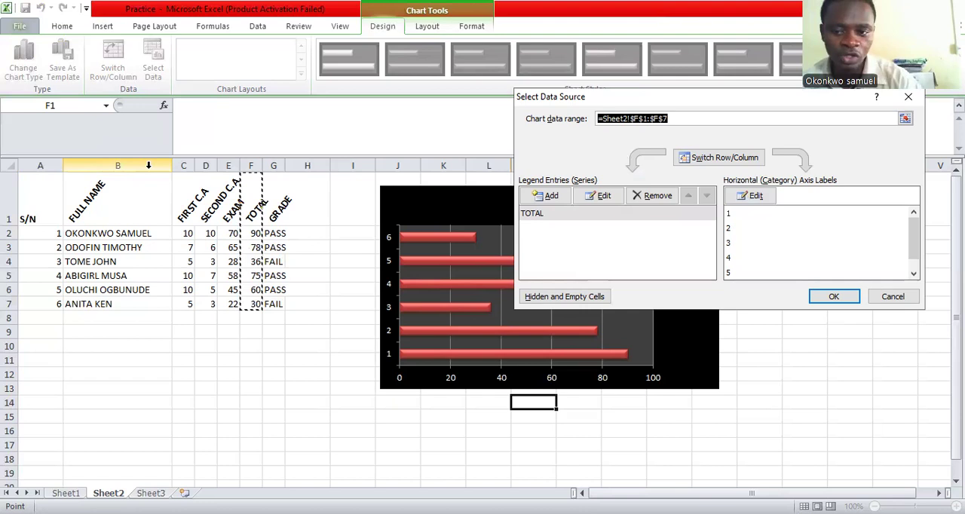
left_click(750, 198)
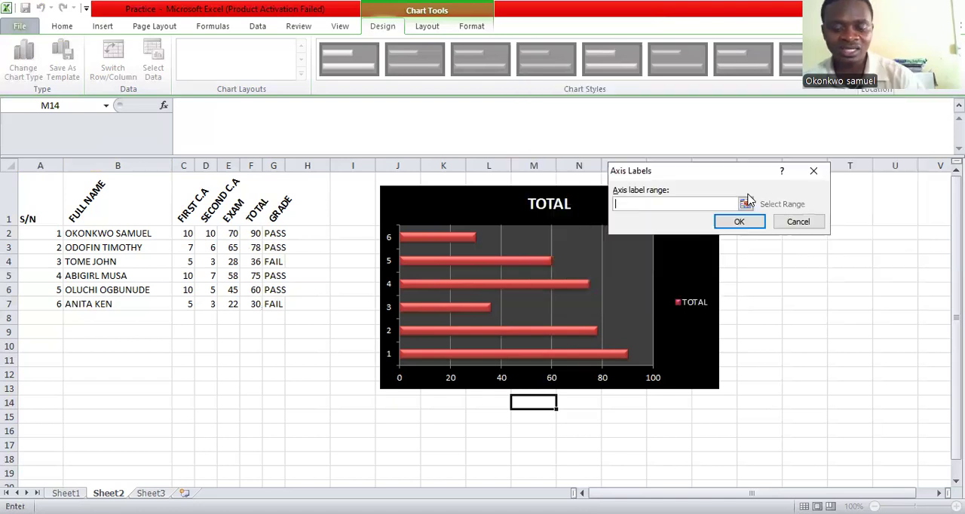
Try to set the chart's axis label range to =sheet2!$B$!:$B$7
type("=")
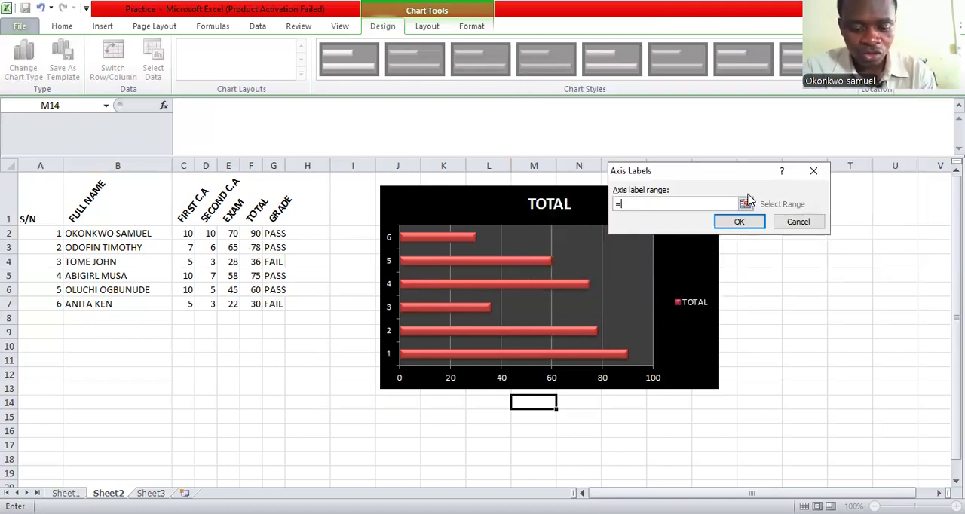
type("SHEET")
key("BackSpace")
key("BackSpace")
key("BackSpace")
key("BackSpace")
key("BackSpace")
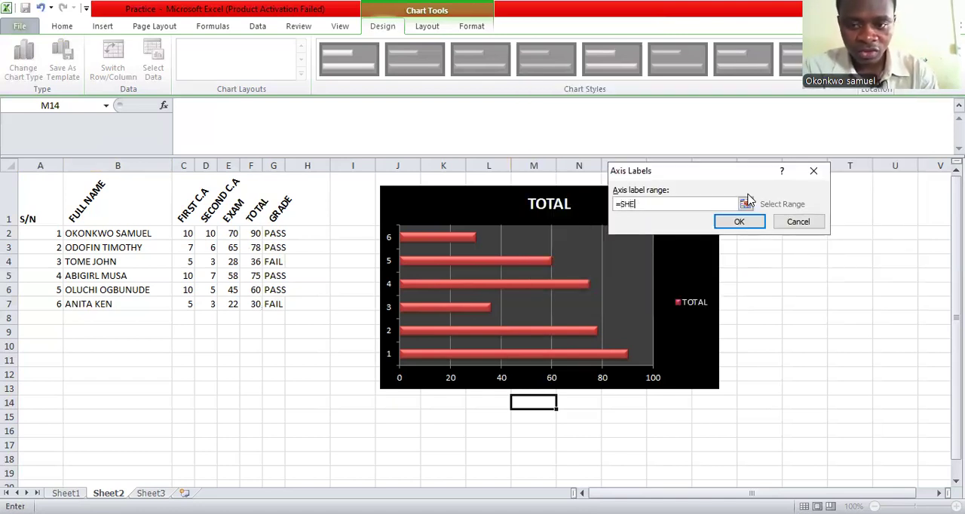
type("sheet")
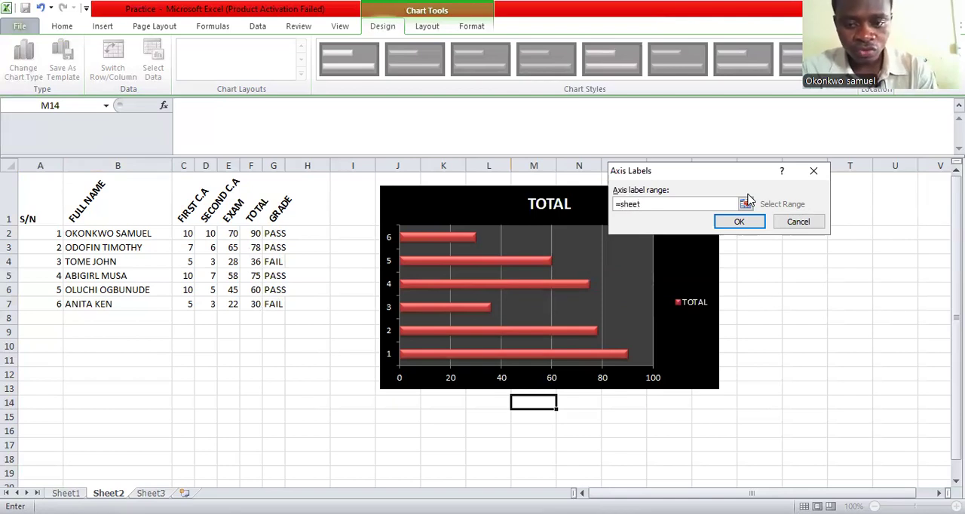
type("2!")
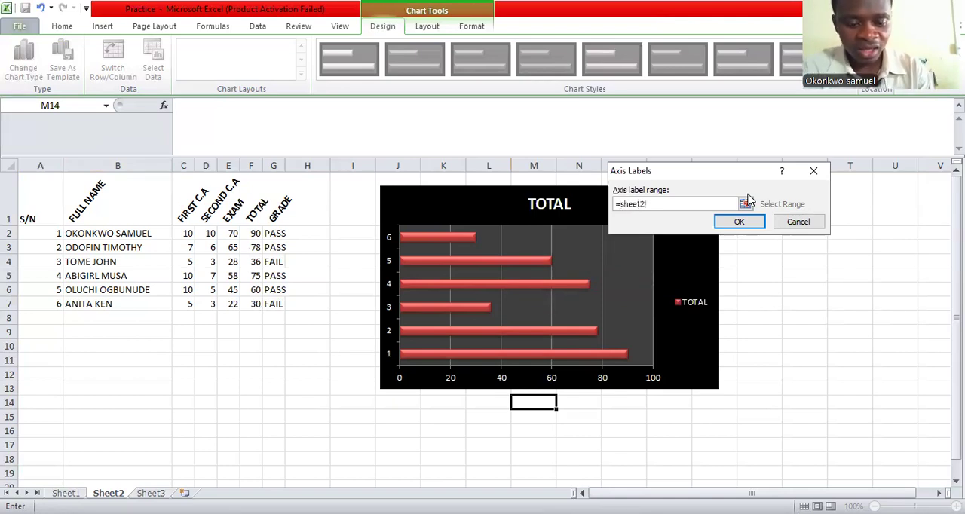
type("$B")
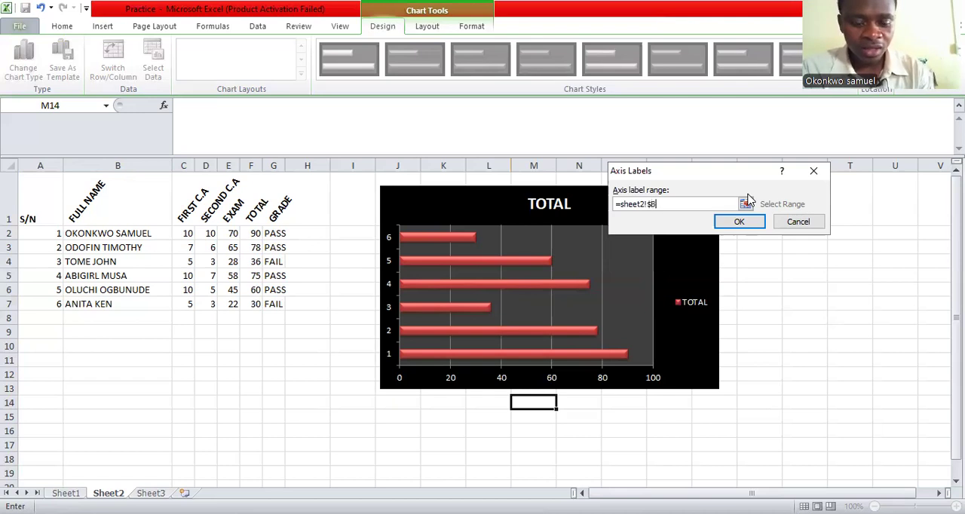
type("$")
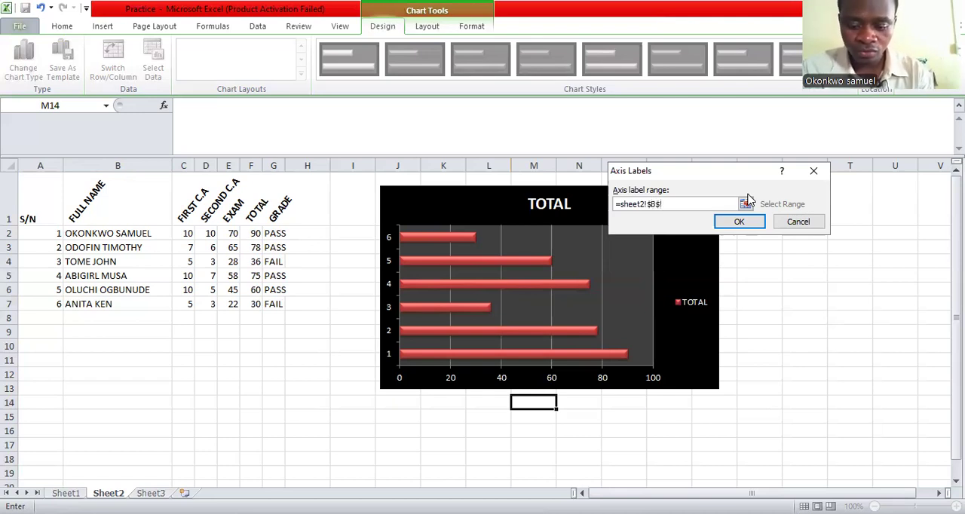
type("1:$")
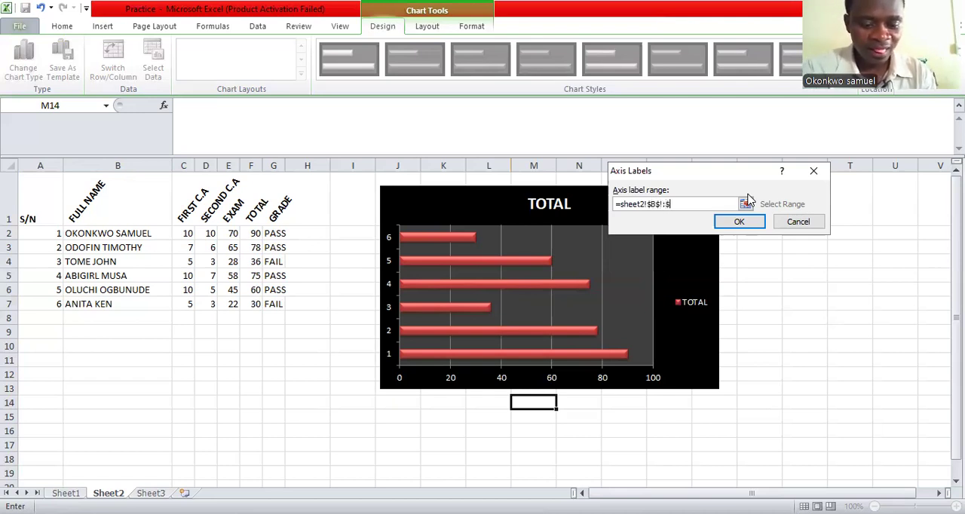
type("B$")
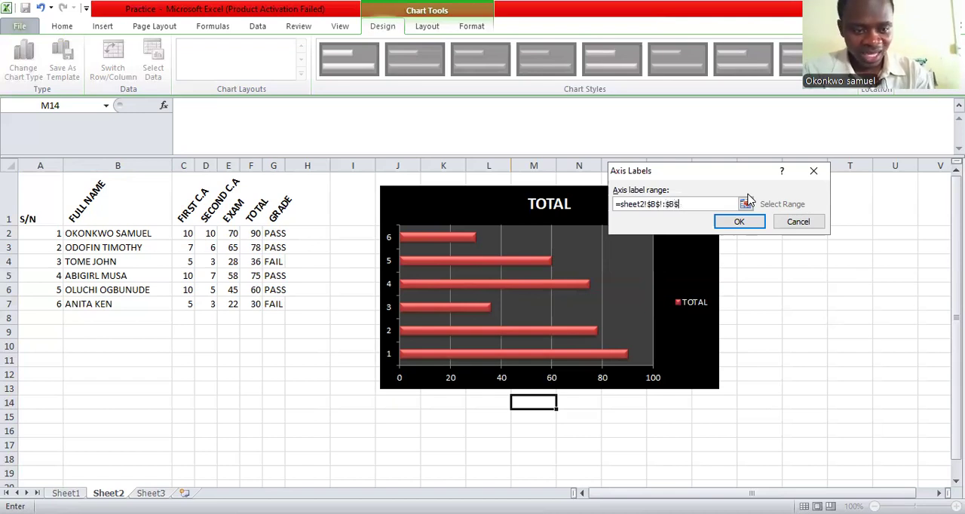
type("7")
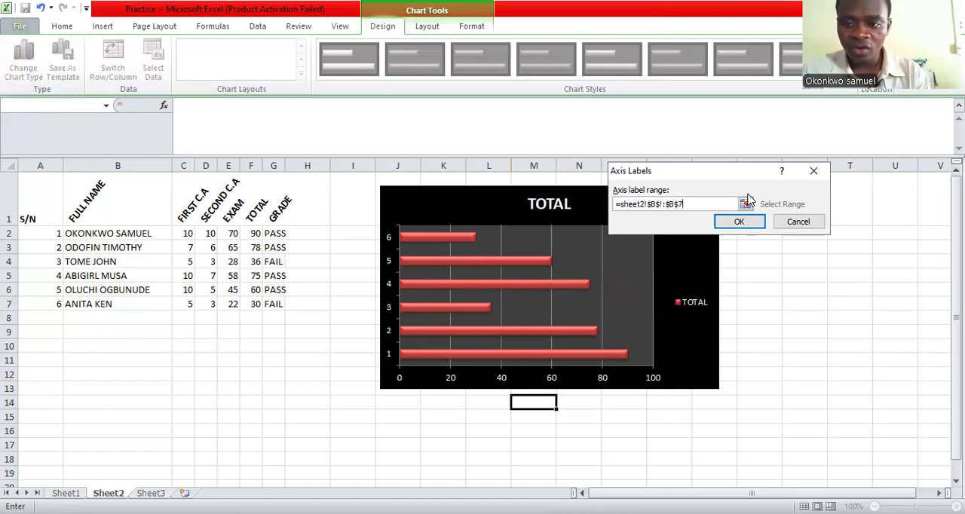
left_click(739, 222)
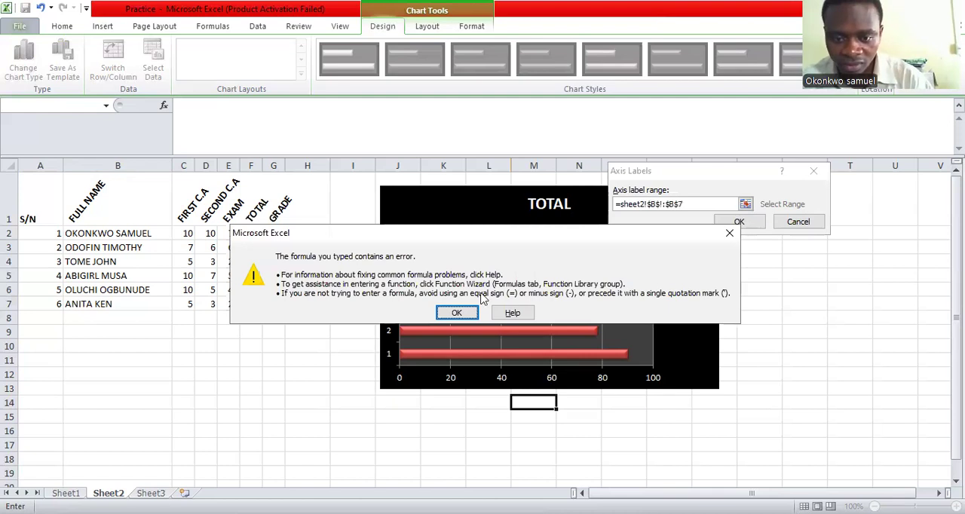
left_click(472, 318)
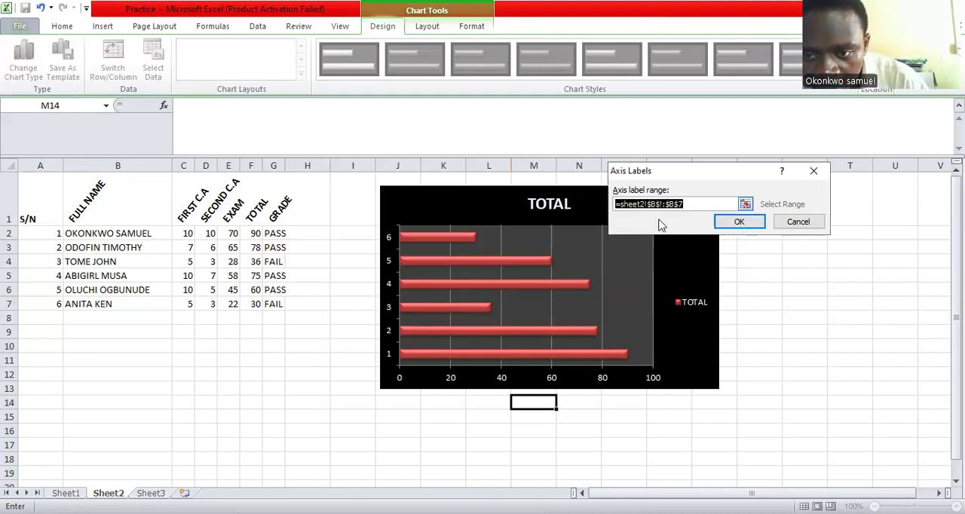
Correct the axis label range to =sheet2!$B$1:$B$7 and apply the data source to the chart
left_click(661, 203)
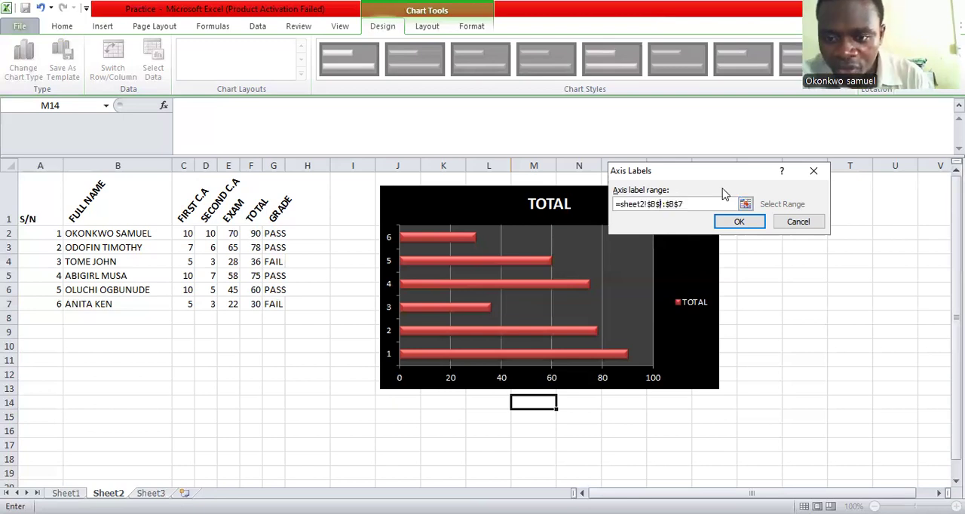
key("Right")
key("BackSpace")
key("BackSpace")
key("BackSpace")
key("BackSpace")
key("BackSpace")
key("BackSpace")
key("BackSpace")
key("BackSpace")
key("BackSpace")
key("BackSpace")
key("BackSpace")
key("BackSpace")
key("BackSpace")
key("BackSpace")
key("BackSpace")
key("BackSpace")
key("BackSpace")
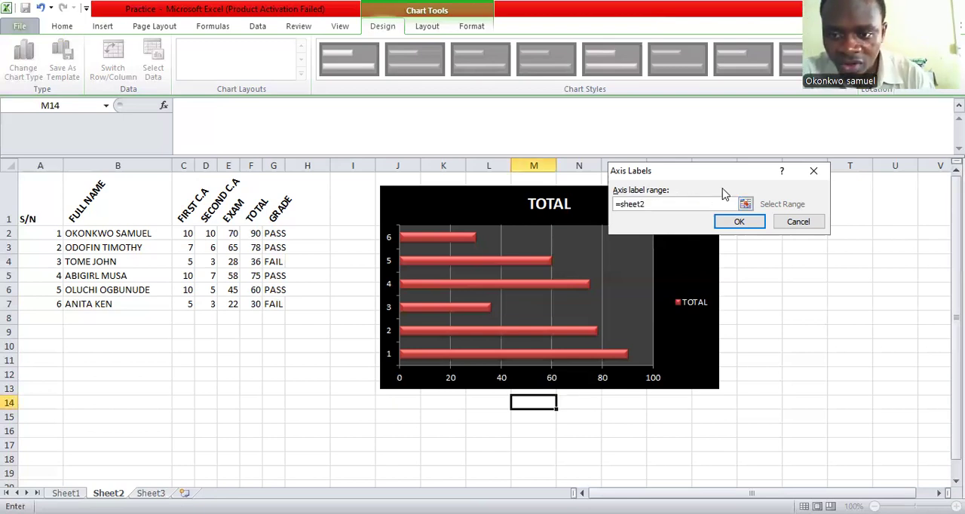
key("BackSpace")
key("BackSpace")
key("BackSpace")
type("et2!")
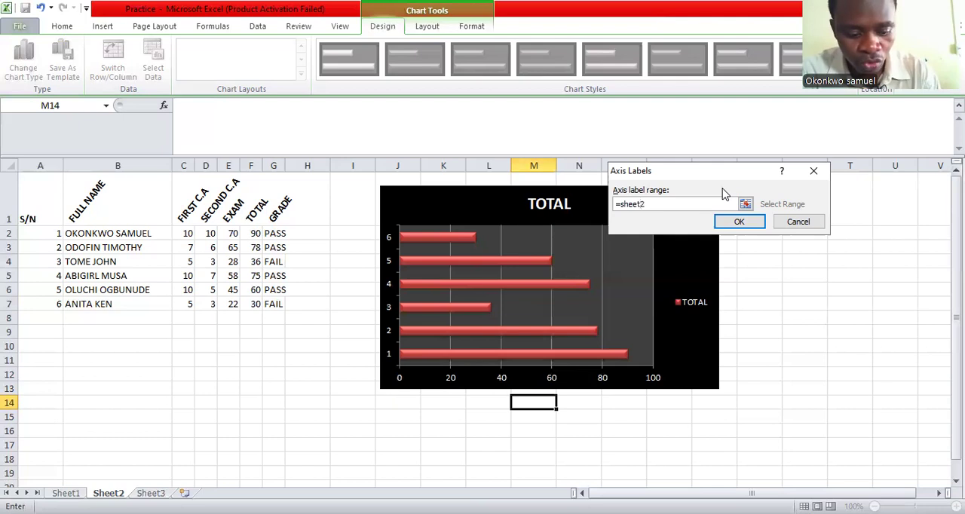
type("$B$1")
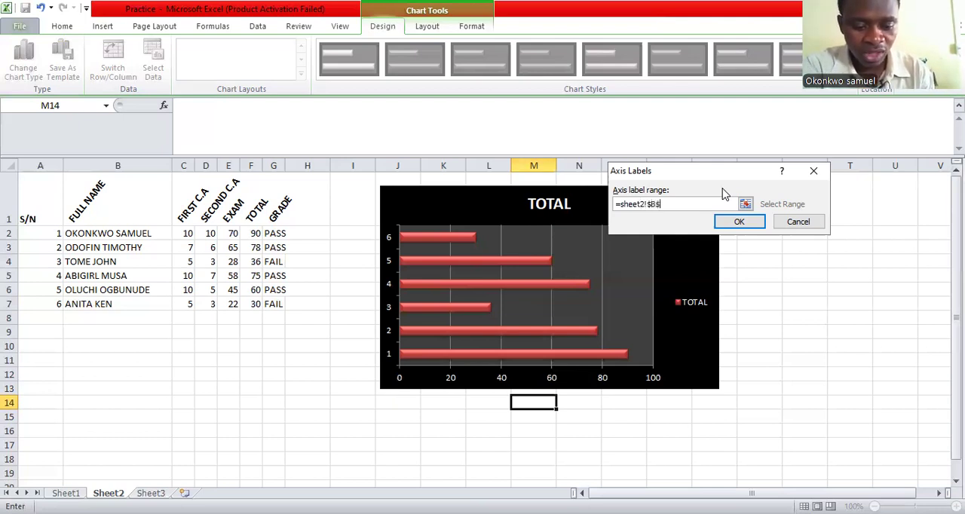
type(":$B$")
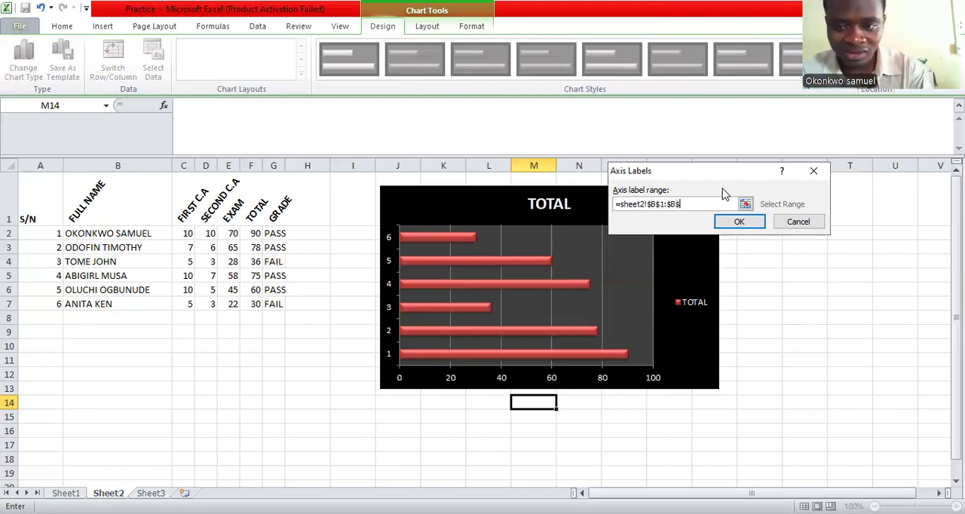
type("7")
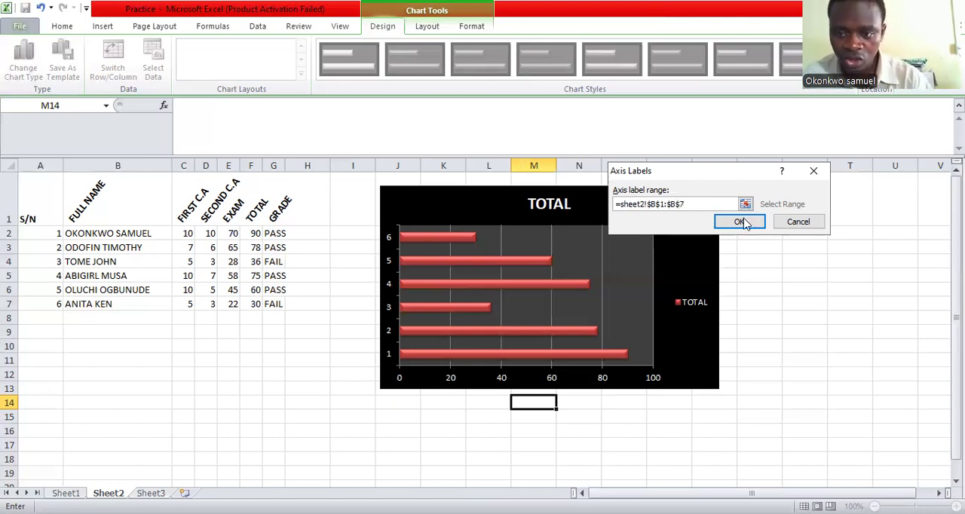
left_click(743, 221)
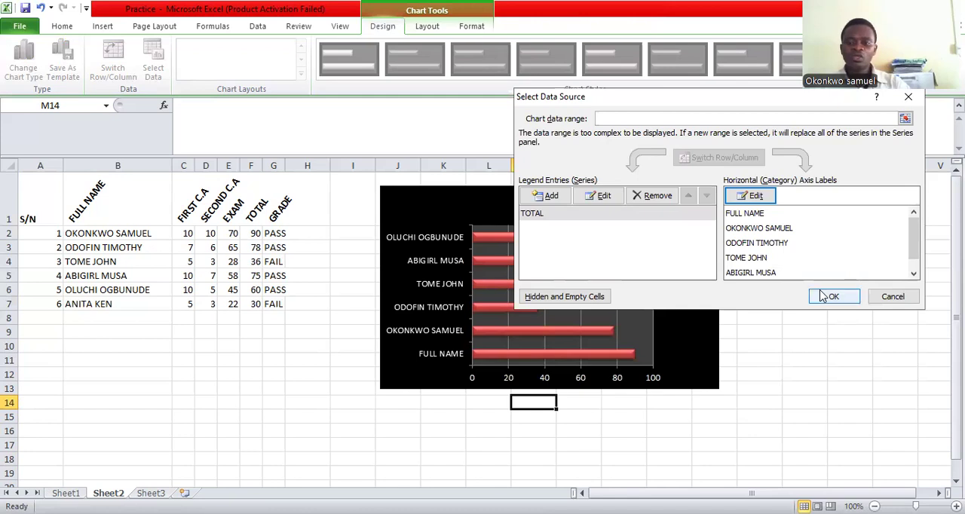
key("Return")
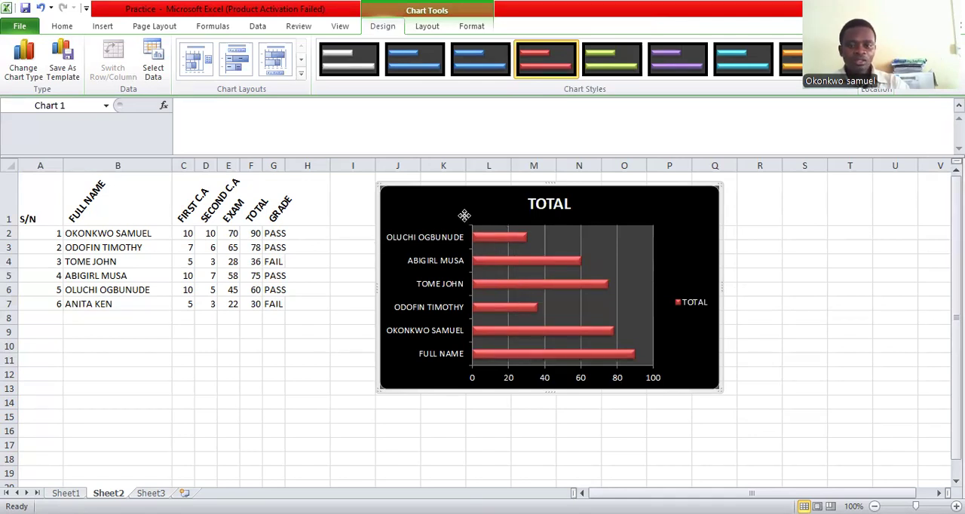
Change the TOTAL bar chart to an exploded 2-D pie chart
right_click(659, 355)
left_click(659, 350)
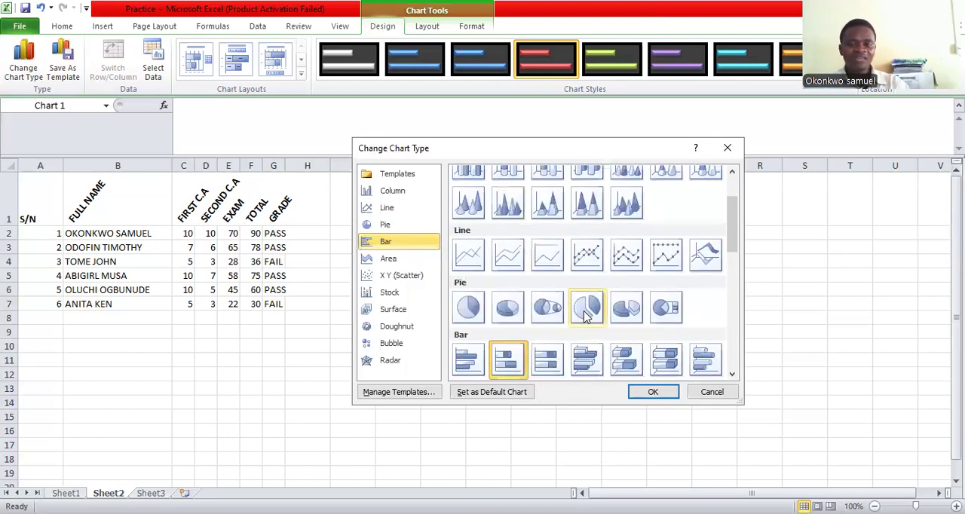
left_click(587, 313)
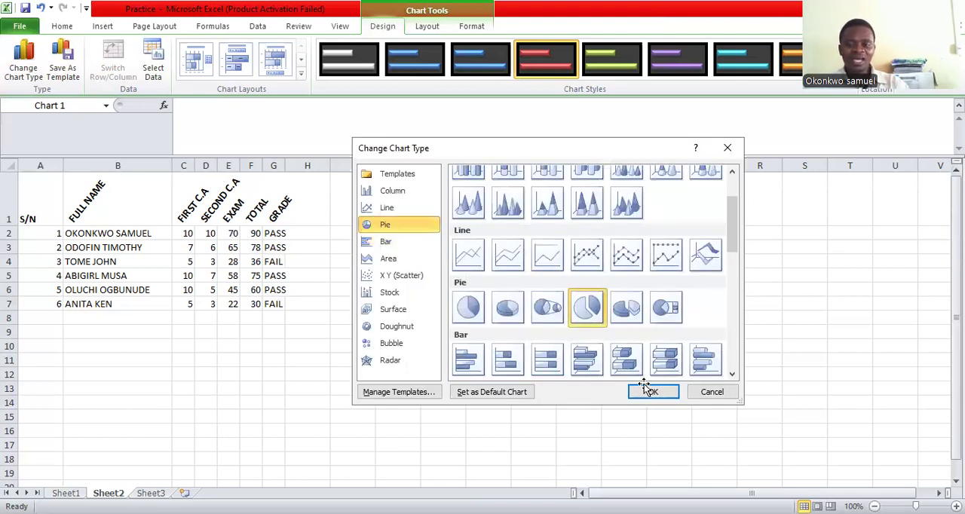
left_click(645, 391)
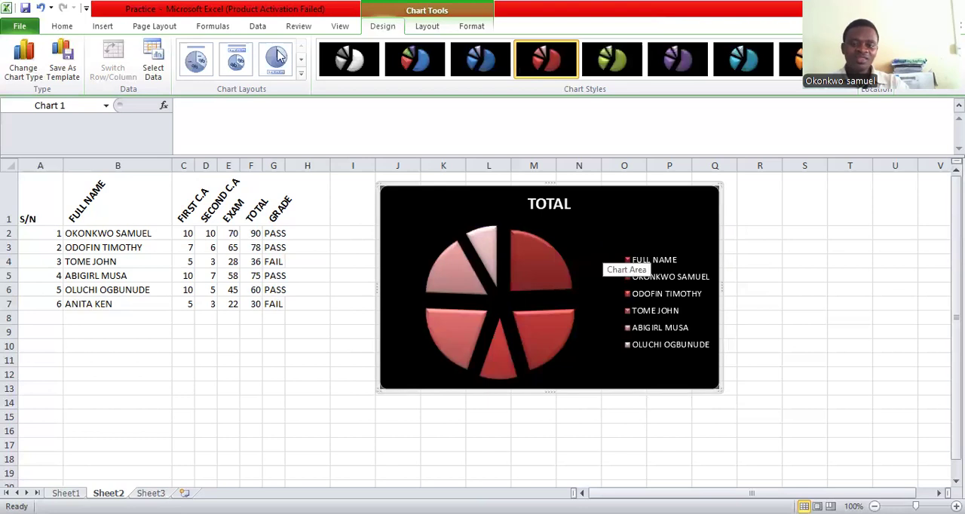
left_click(301, 74)
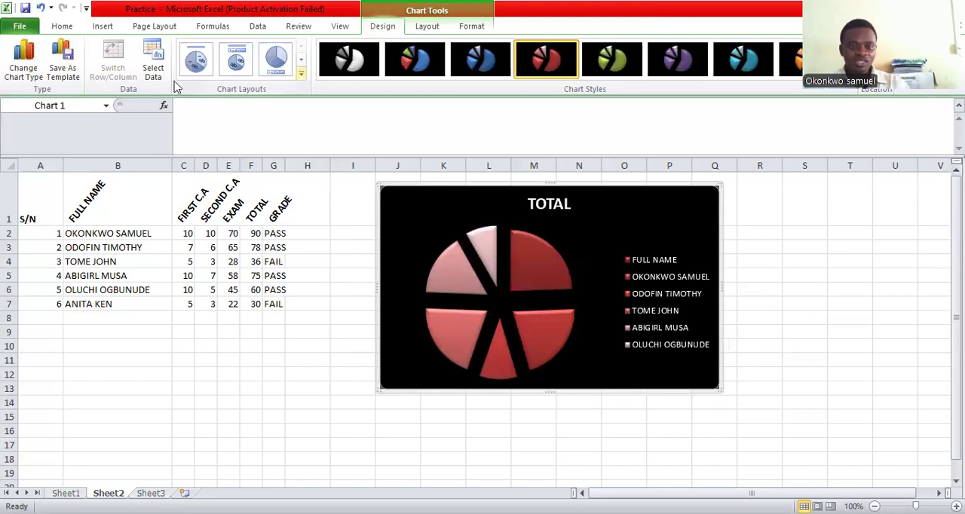
Change the TOTAL chart to Line with Markers and place it over columns K to S, rows 4 to 18
right_click(596, 311)
left_click(654, 169)
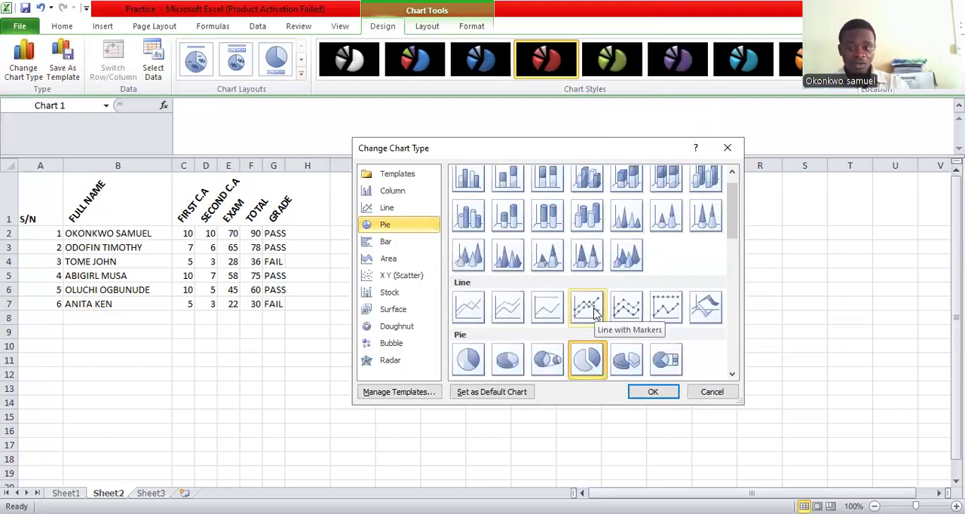
left_click(644, 384)
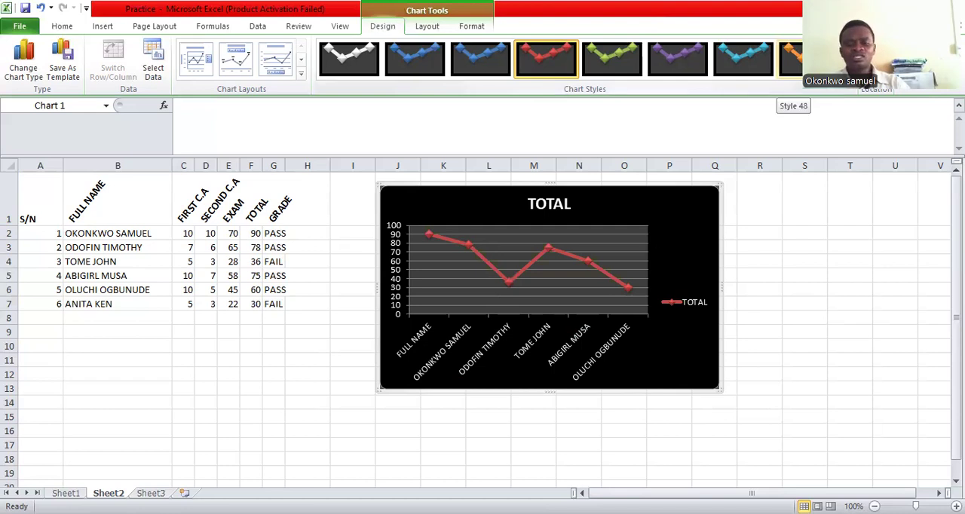
left_click_drag(687, 196, 759, 268)
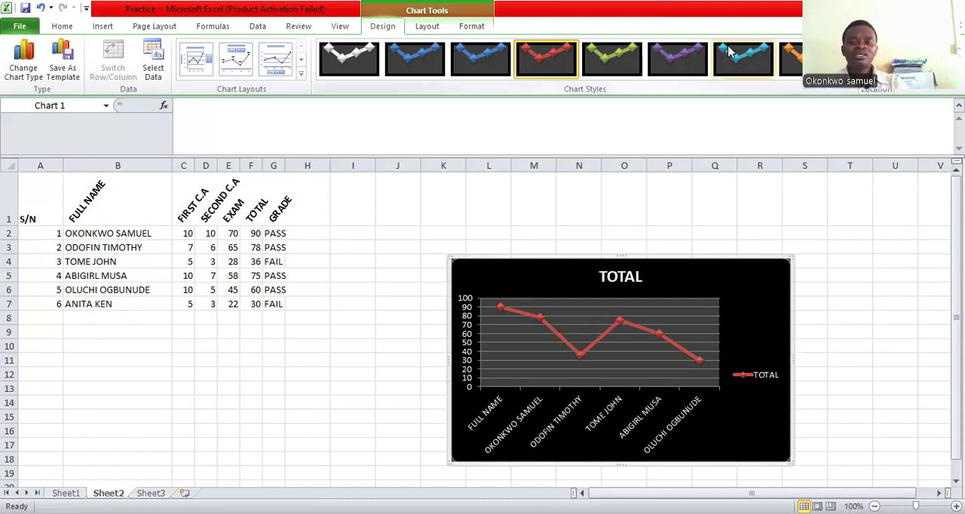
Select the score table range A1:H8 and freeze the sheet's top row so the headings stay visible when scrolling
left_click_drag(44, 209, 312, 315)
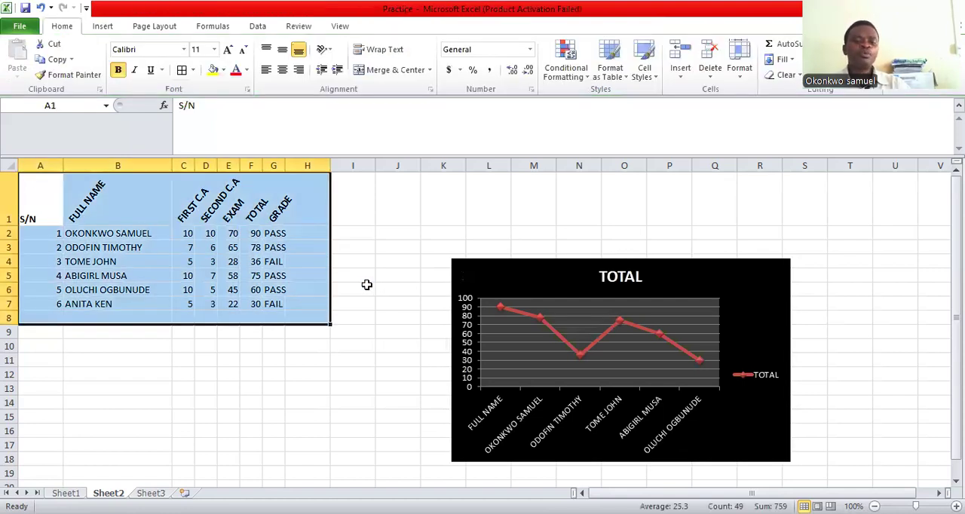
left_click(364, 285)
left_click_drag(37, 207, 311, 300)
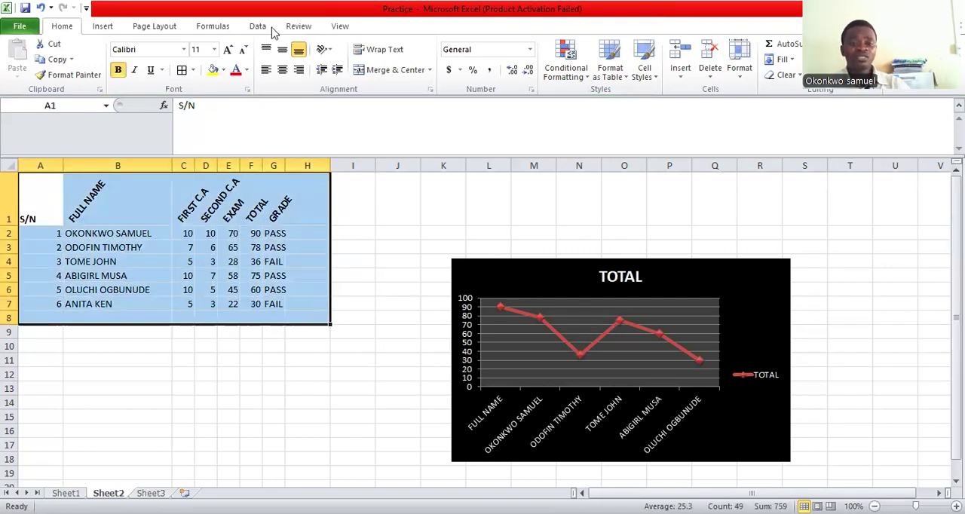
left_click(339, 27)
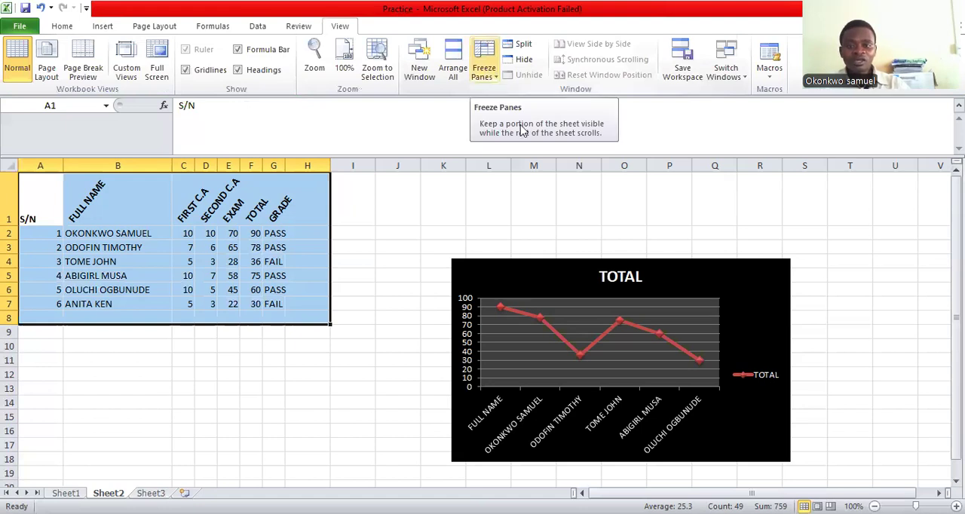
left_click(496, 75)
left_click(553, 132)
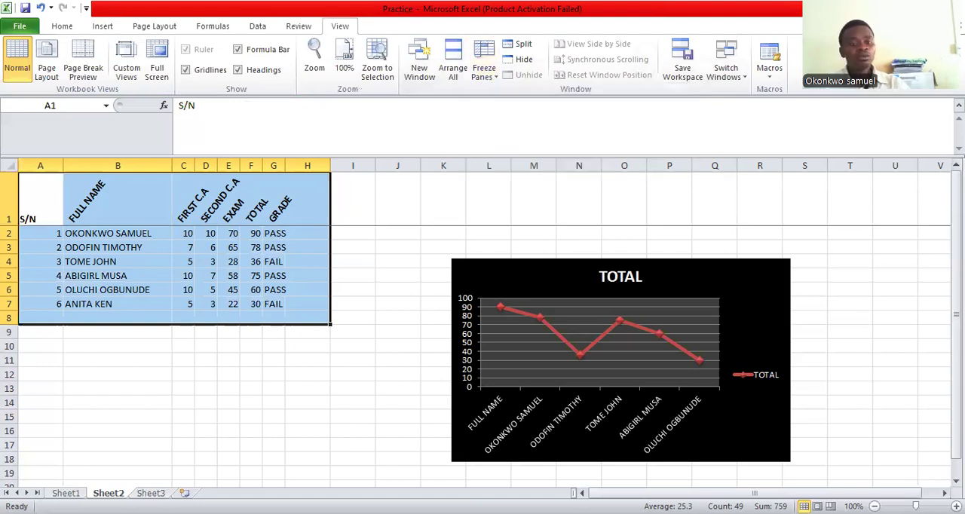
scroll(483, 355, "down", 2)
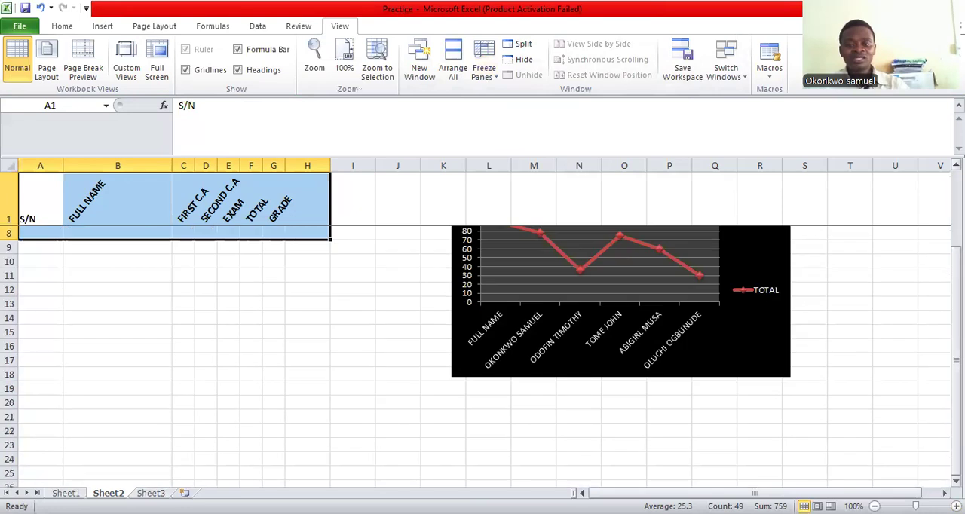
scroll(483, 355, "down", 2)
scroll(482, 354, "up", 4)
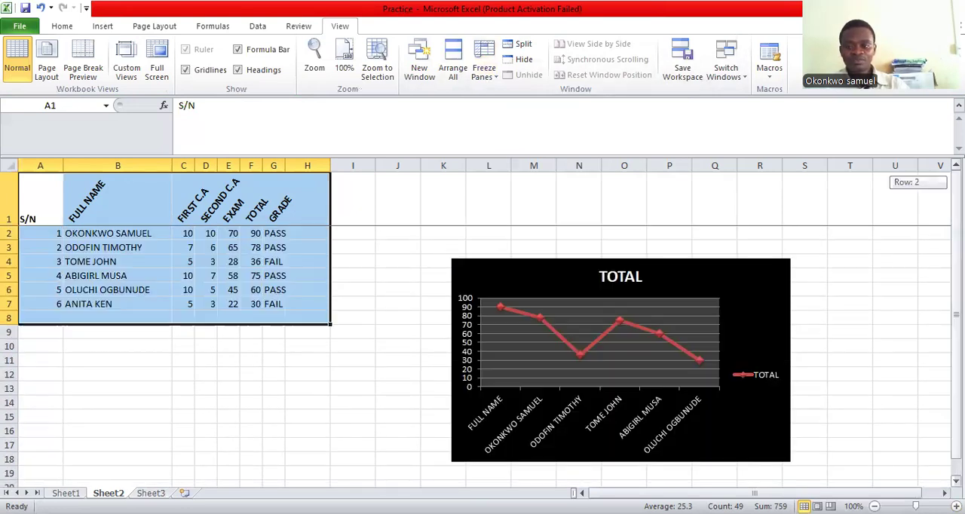
scroll(482, 355, "down", 2)
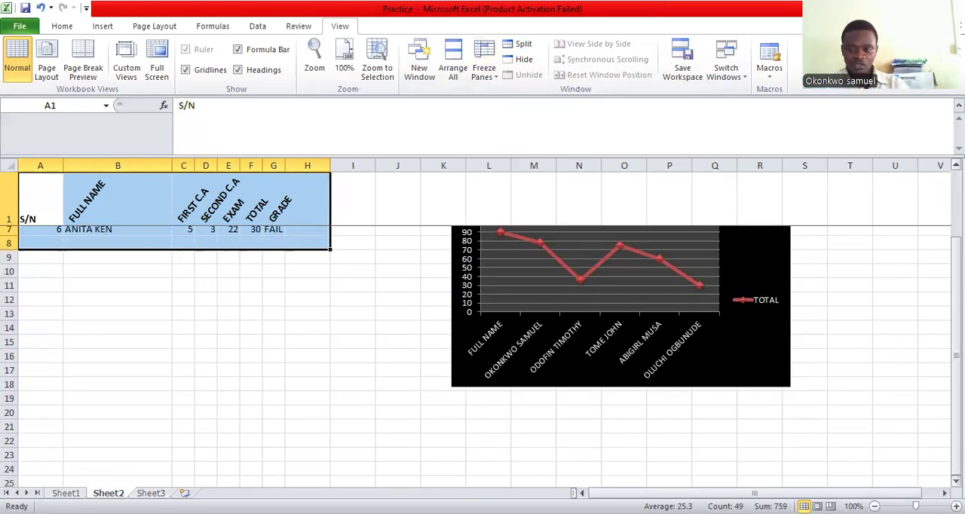
scroll(483, 355, "up", 2)
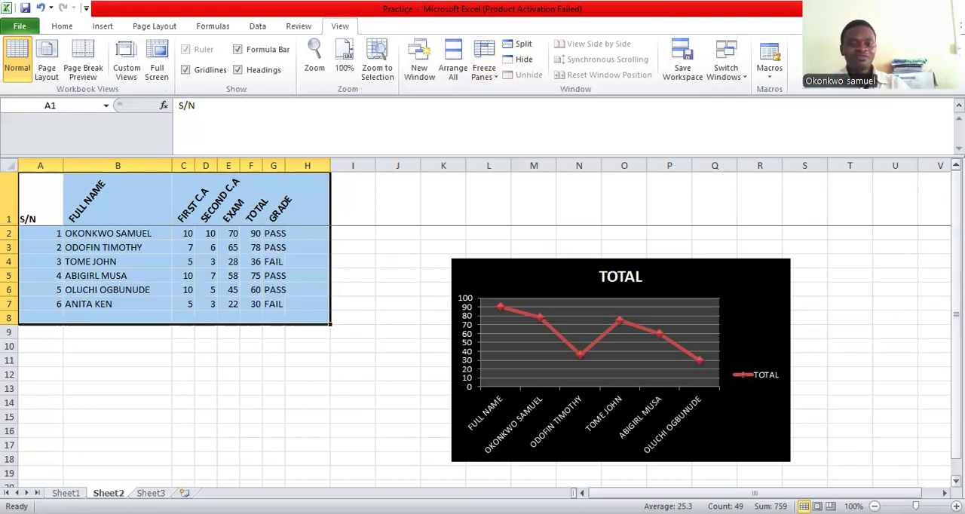